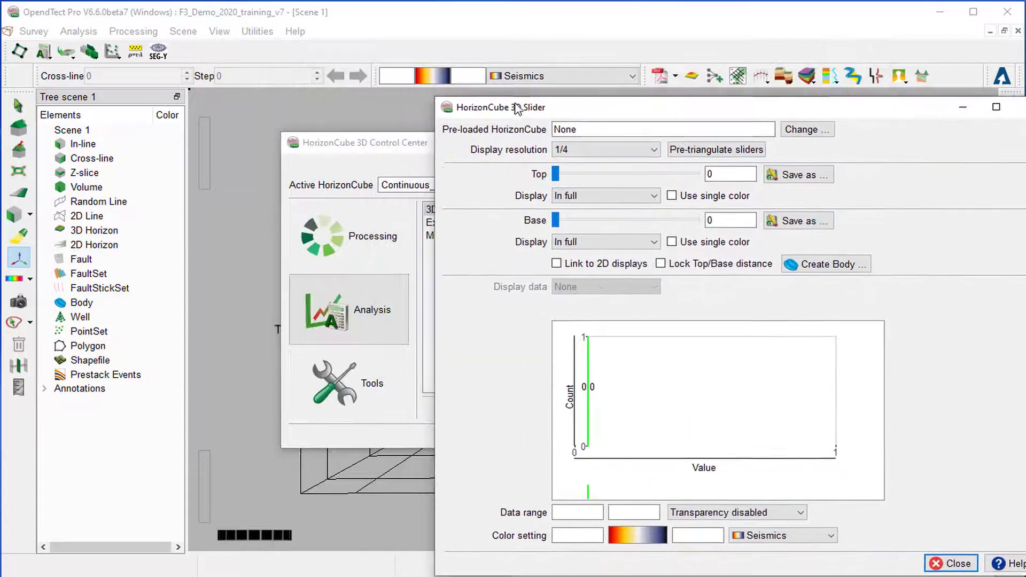
Close the HorizonCube 3D Control Center and add an in-line with default data to the scene.
left_click(367, 143)
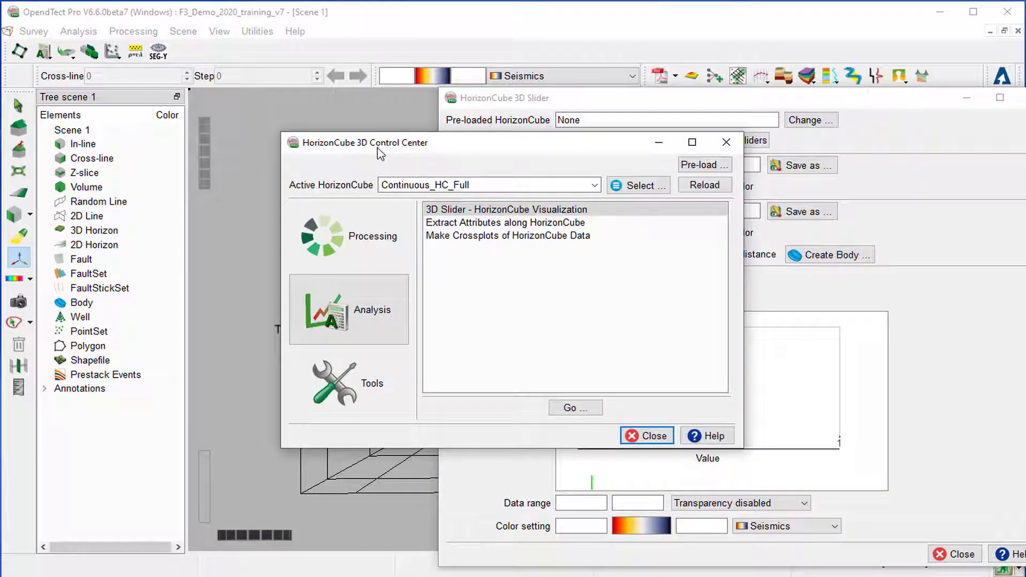
left_click(661, 437)
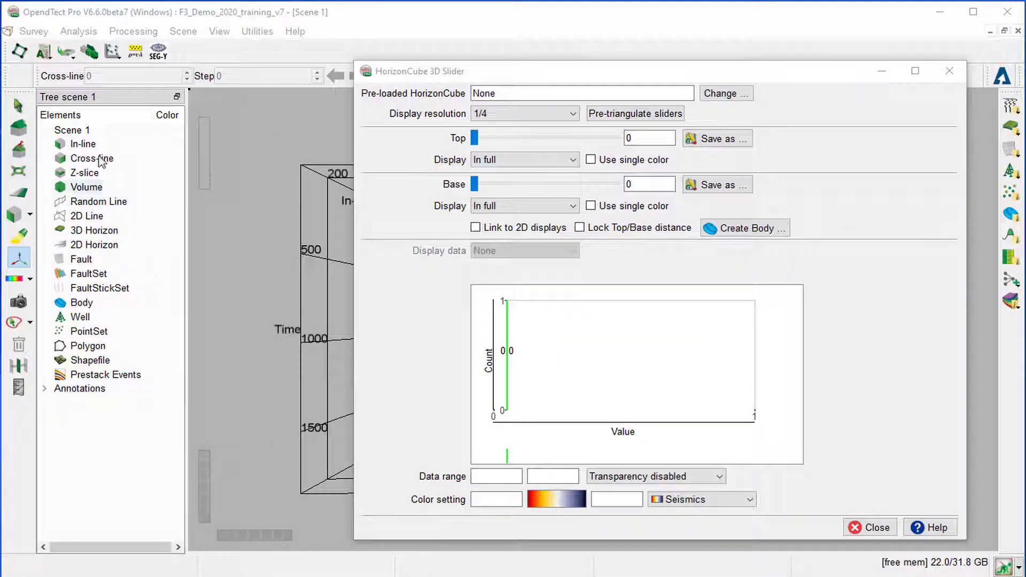
right_click(90, 146)
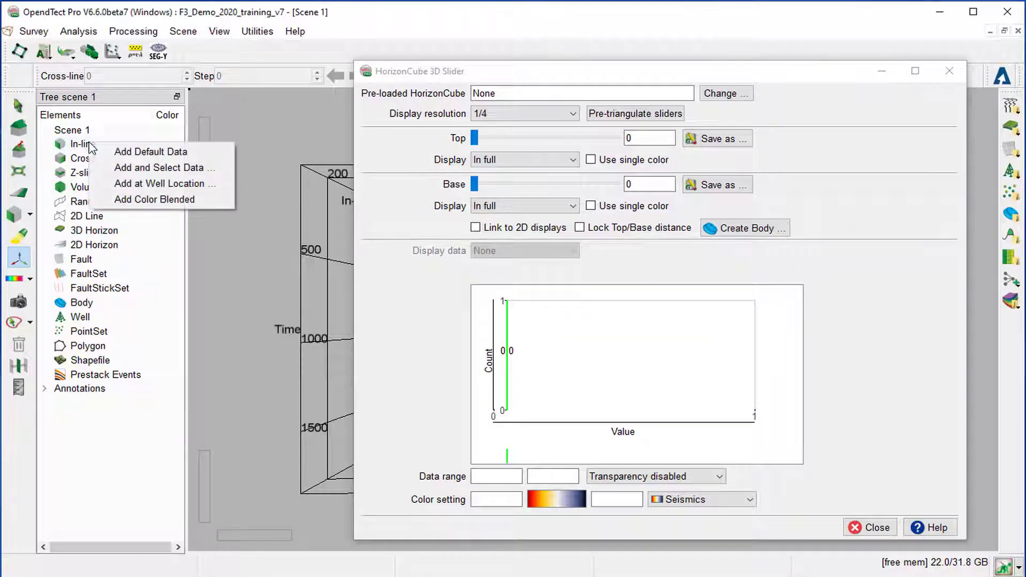
left_click(123, 152)
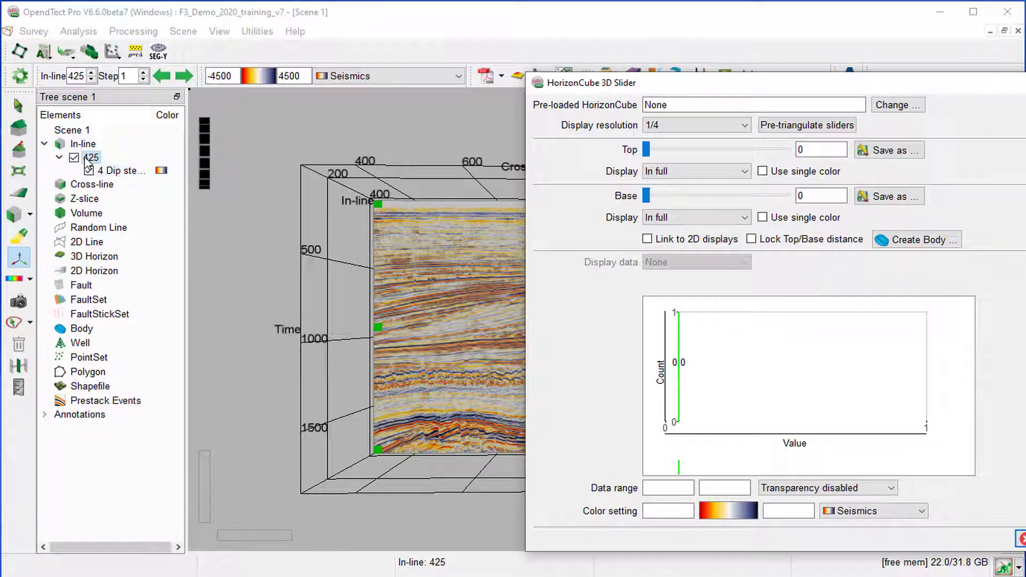
Add a HorizonCube display to in-line 425.
right_click(89, 160)
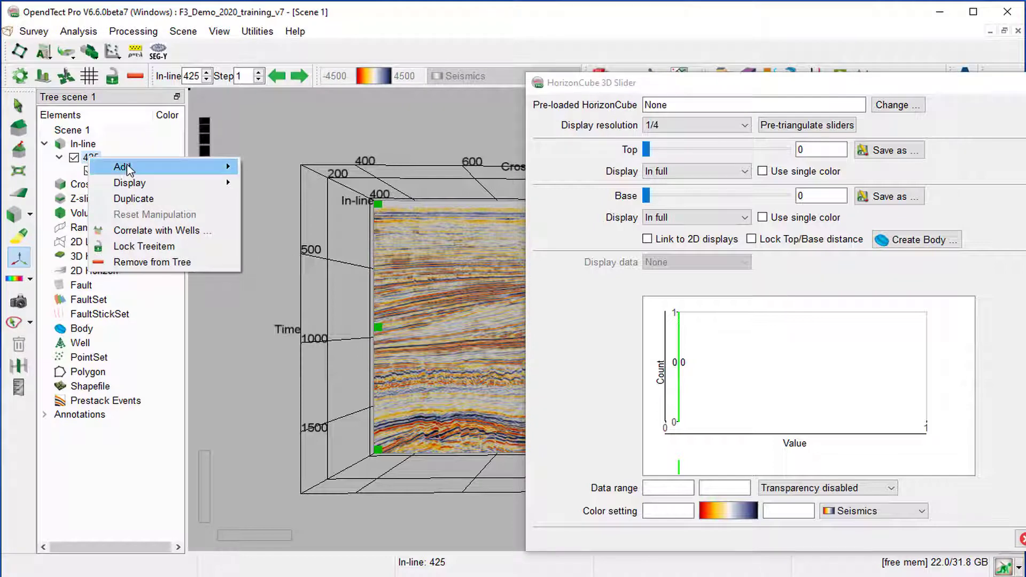
mouse_move(126, 166)
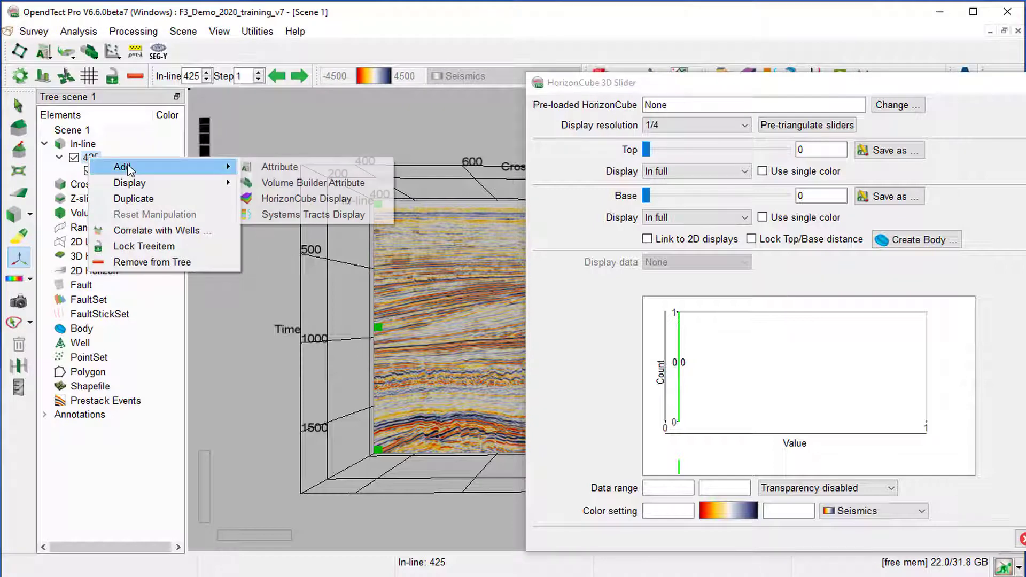
left_click(298, 199)
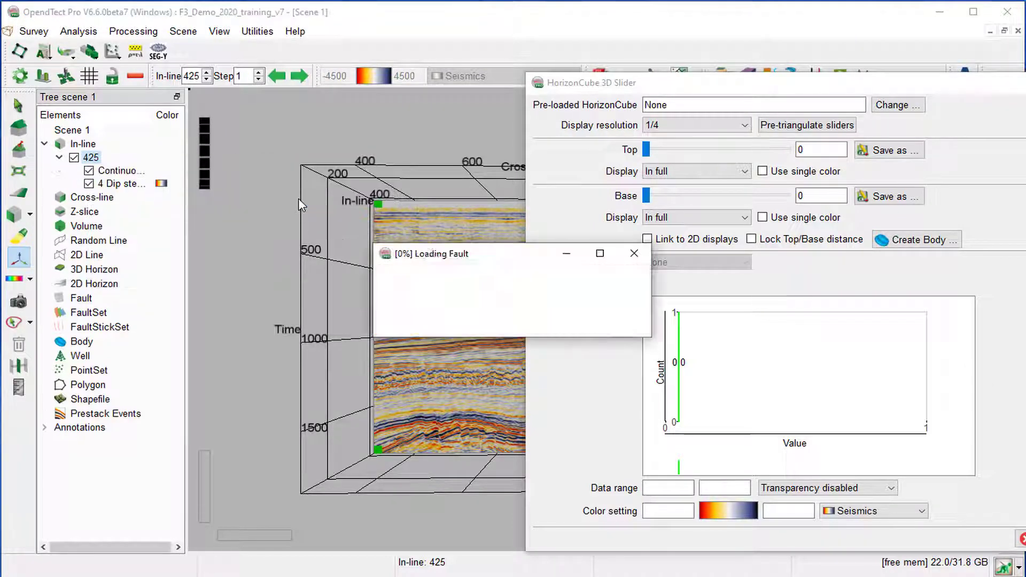
key("Return")
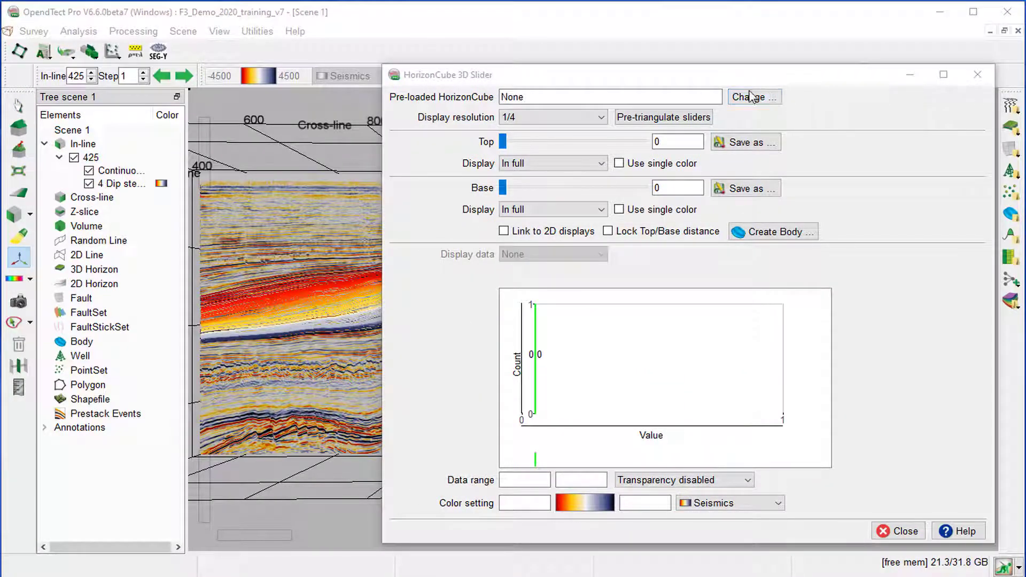
Pre-load the 3D HorizonCube Continuous_HC_Full for the event range 260 to 310.
left_click(765, 101)
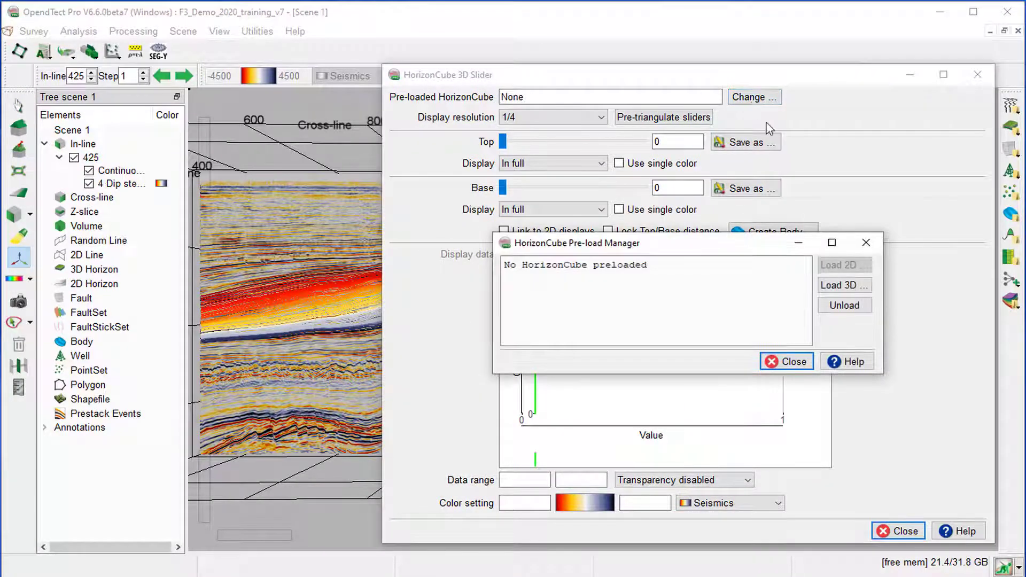
left_click(853, 287)
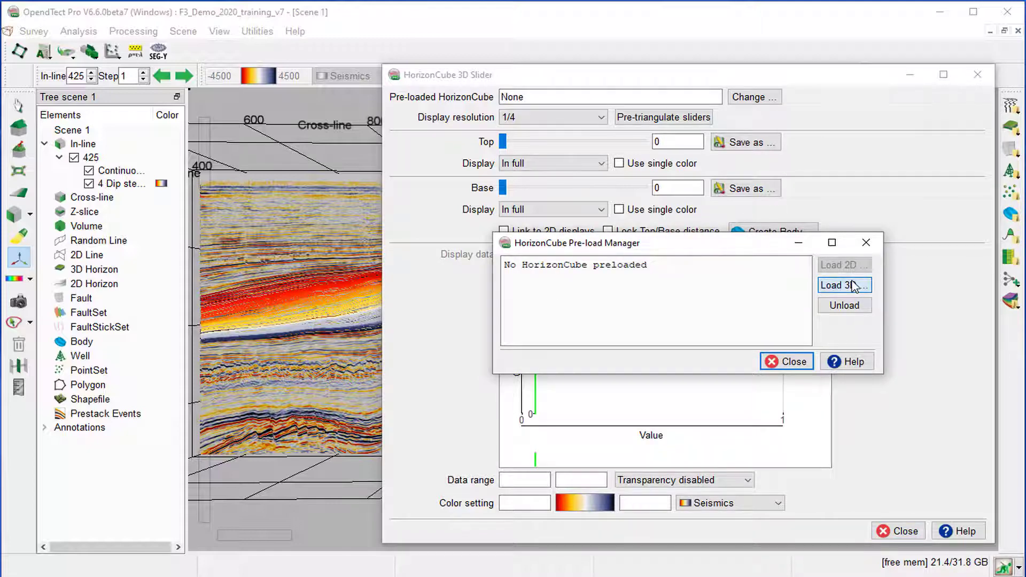
left_click(655, 269)
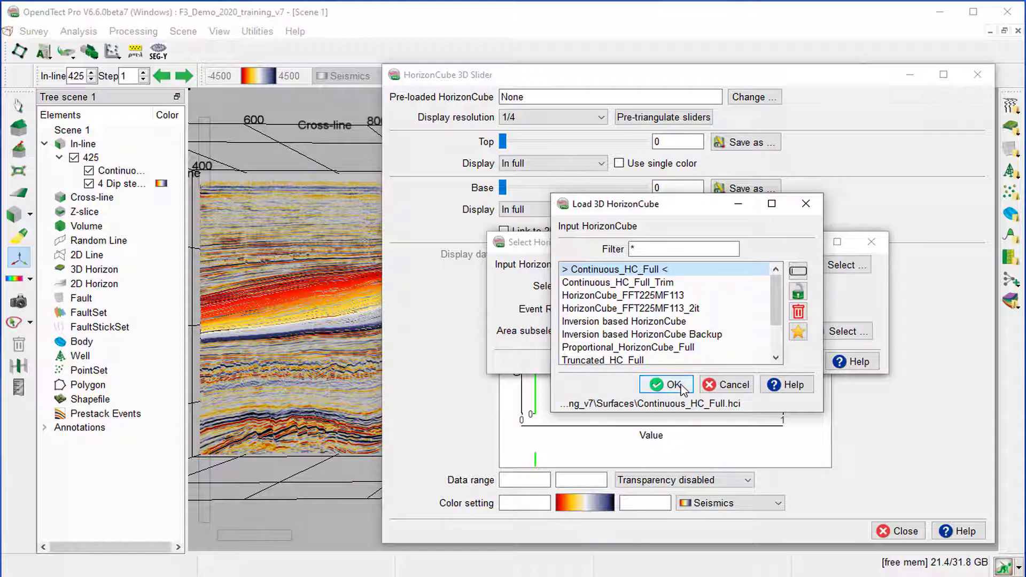
left_click(674, 385)
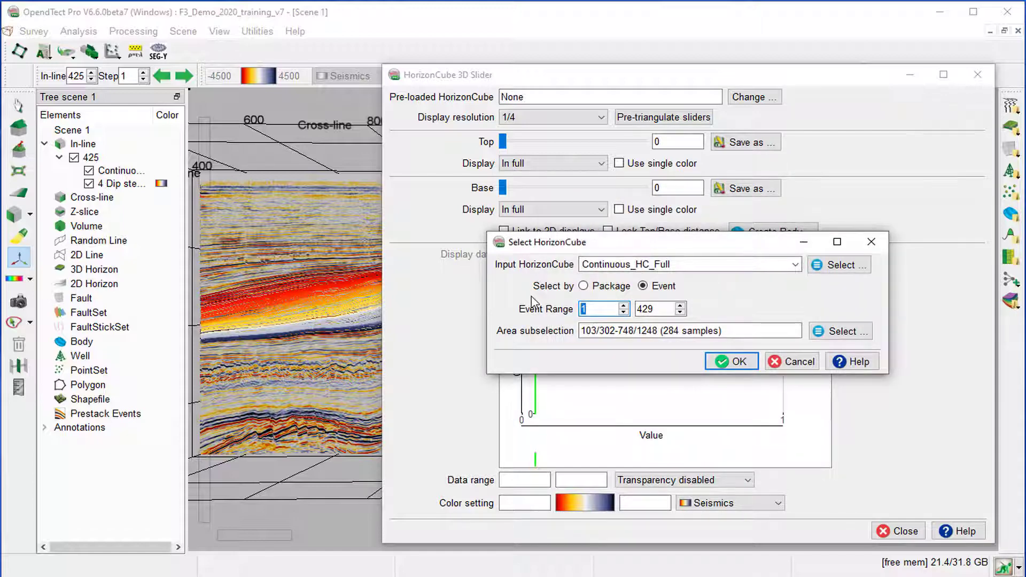
key("Tab")
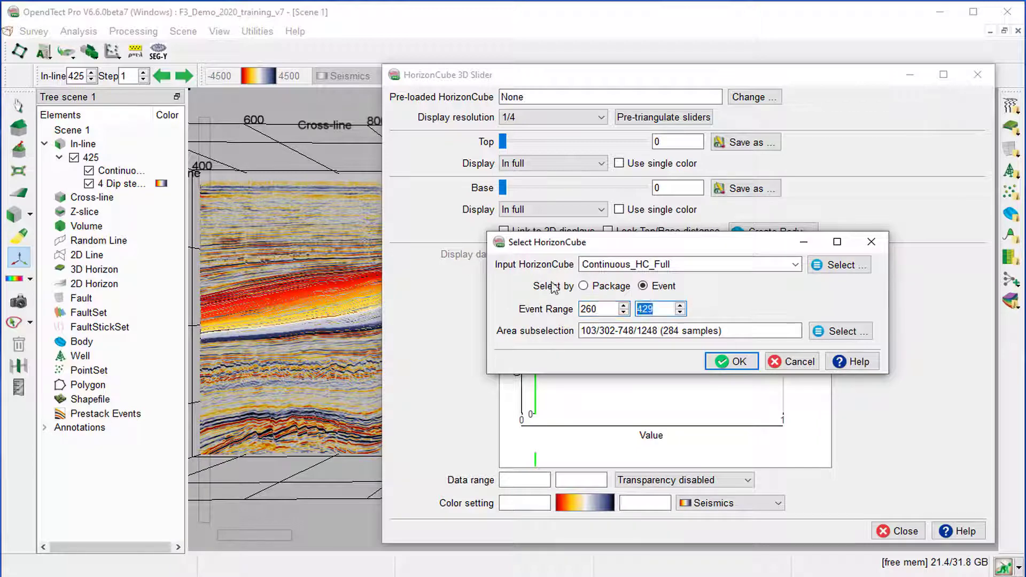
left_click(742, 363)
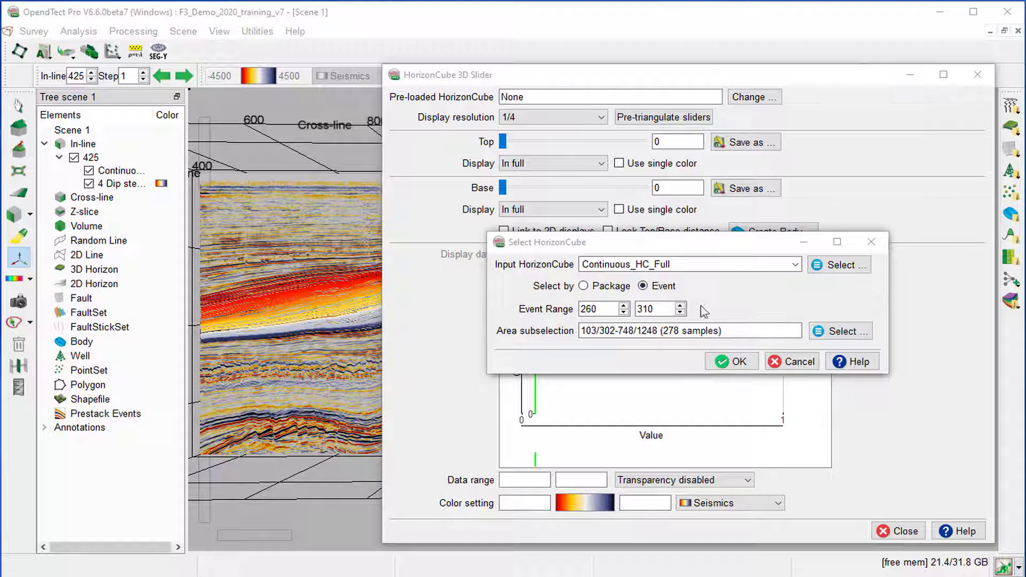
left_click(726, 360)
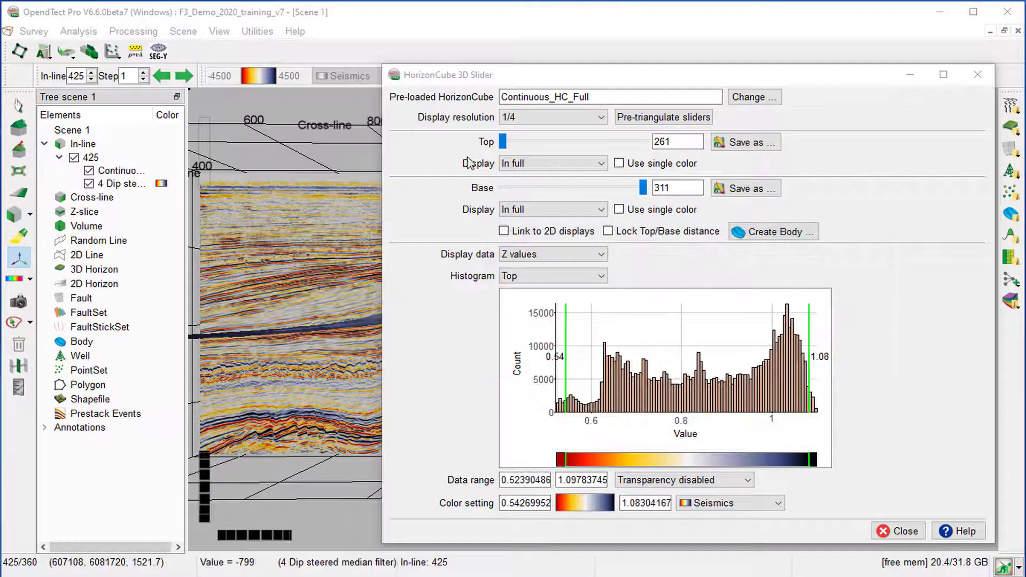
Set the Top horizon's display to None and link the sliders to the 2D displays.
left_click(573, 161)
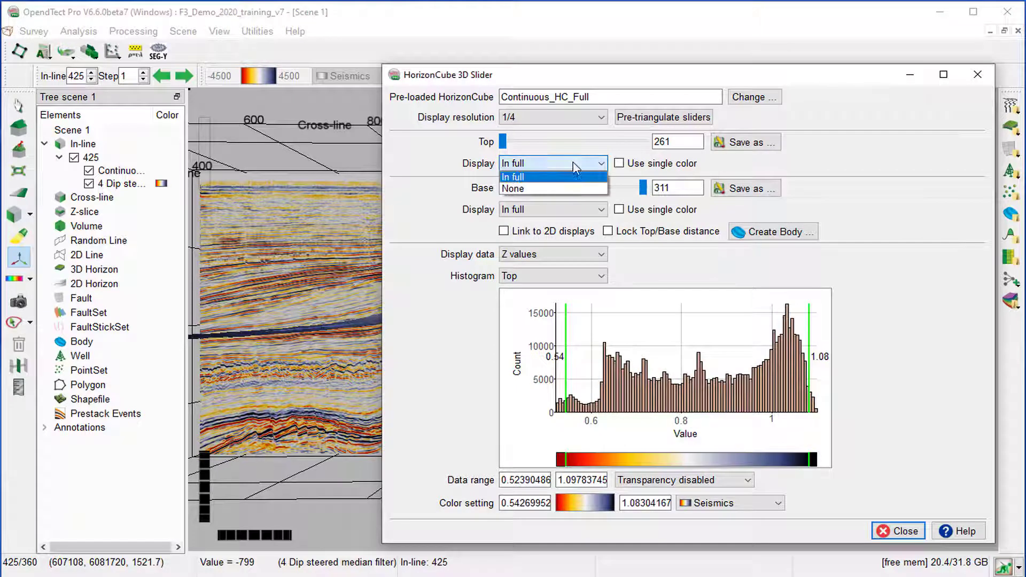
left_click(567, 190)
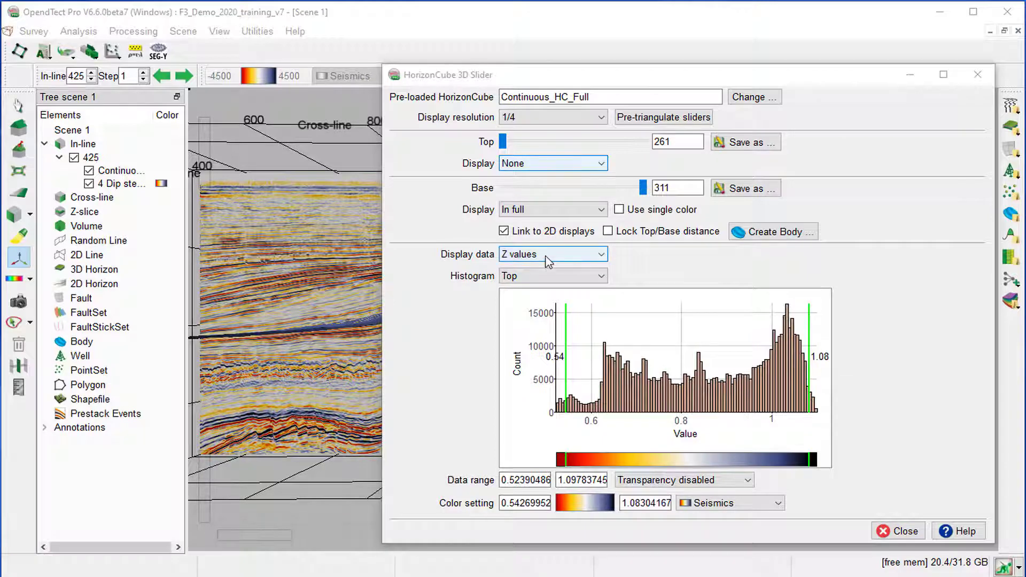
Choose Top-Base Isochron as the display data and calculate it.
left_click(548, 255)
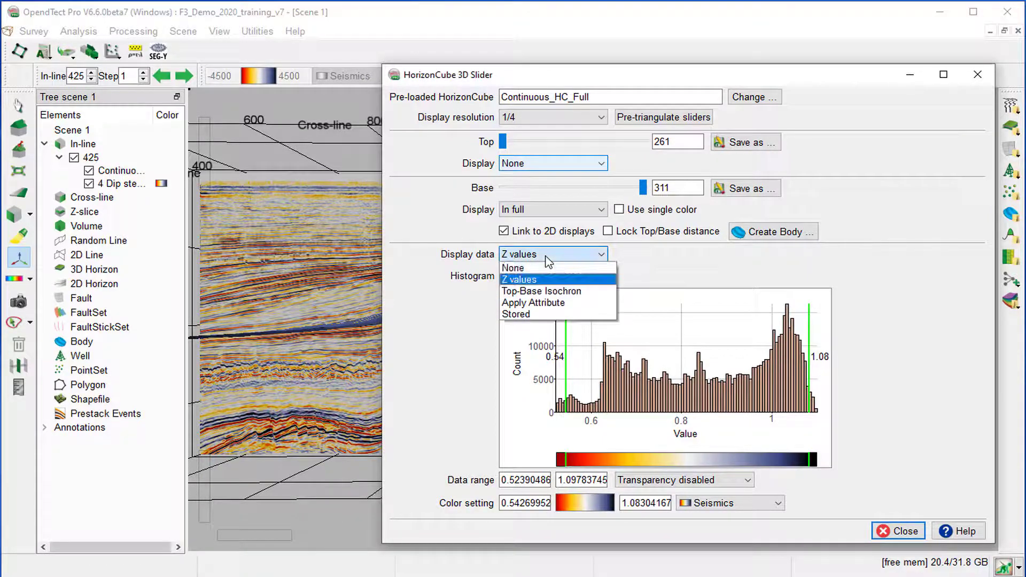
left_click(541, 291)
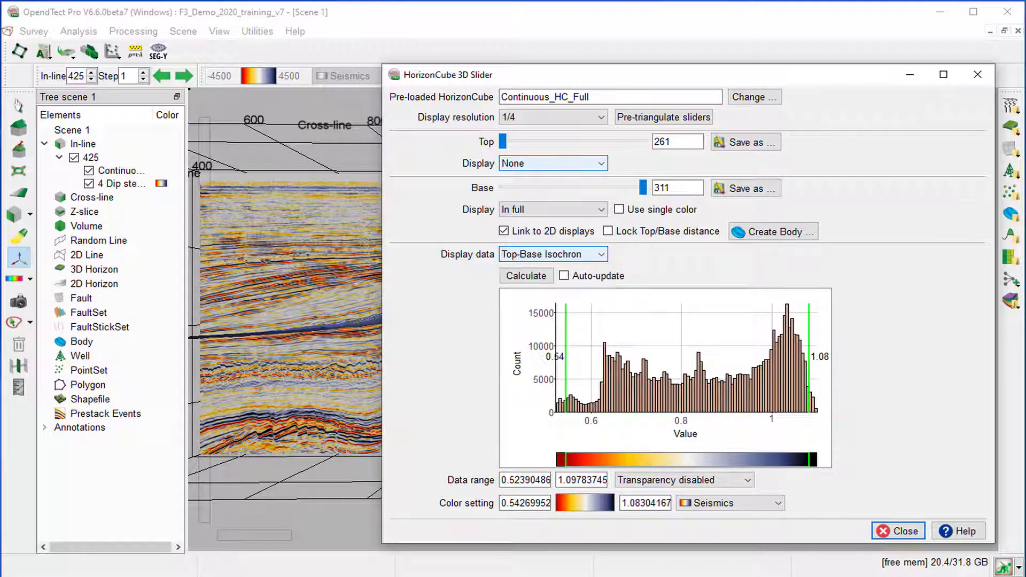
left_click(525, 275)
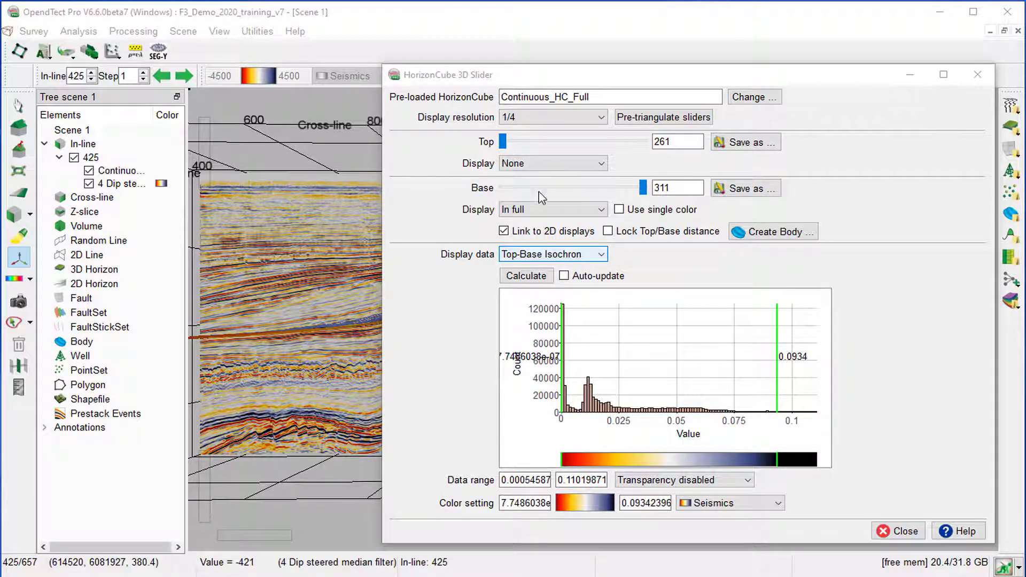
Set Top to event 302 and Base to event 310, and recalculate the isochron for that interval.
left_click_drag(678, 141, 632, 142)
type("3")
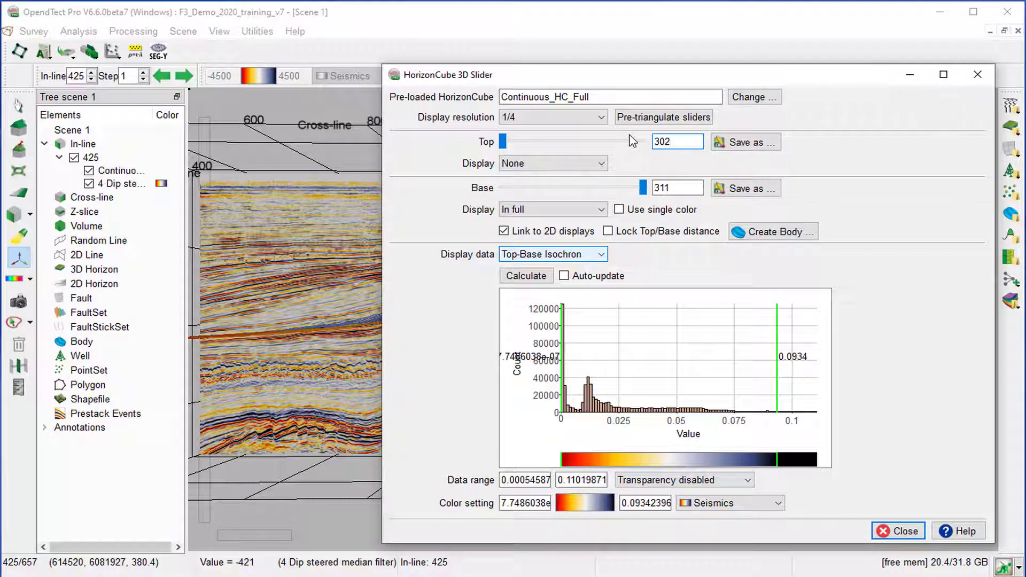
type("02")
key("Return")
left_click_drag(684, 188, 642, 187)
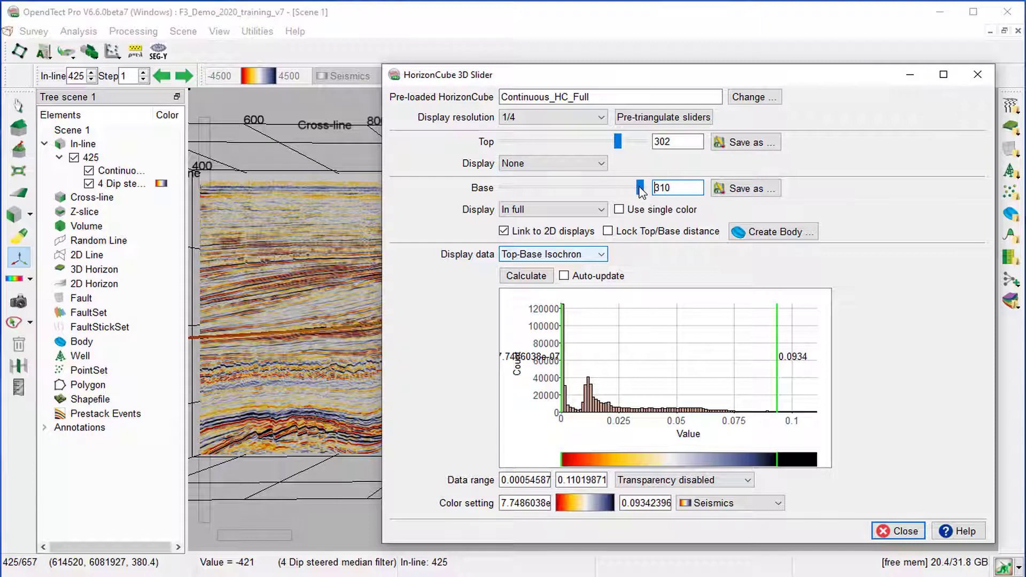
left_click(525, 276)
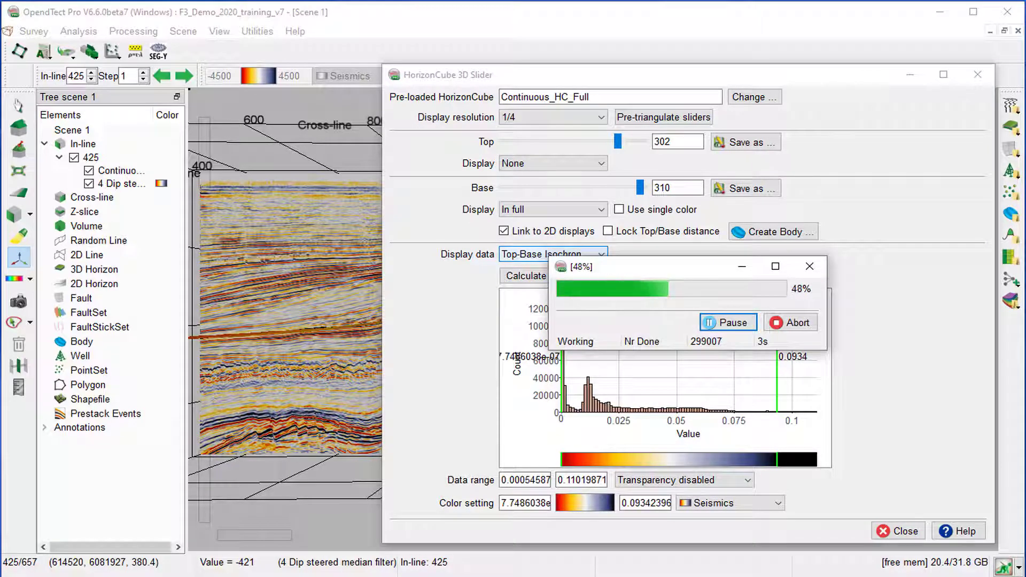
Hide in-line 425 and save the base horizon as Event 310 with the attribute Isochron 302-310.
left_click_drag(481, 75, 550, 496)
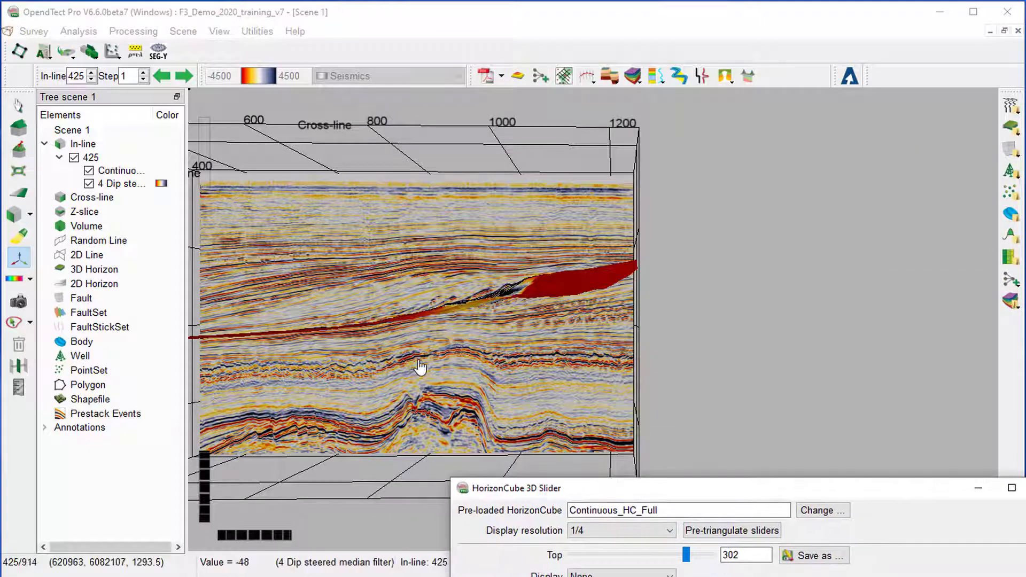
left_click(30, 213)
left_click(78, 279)
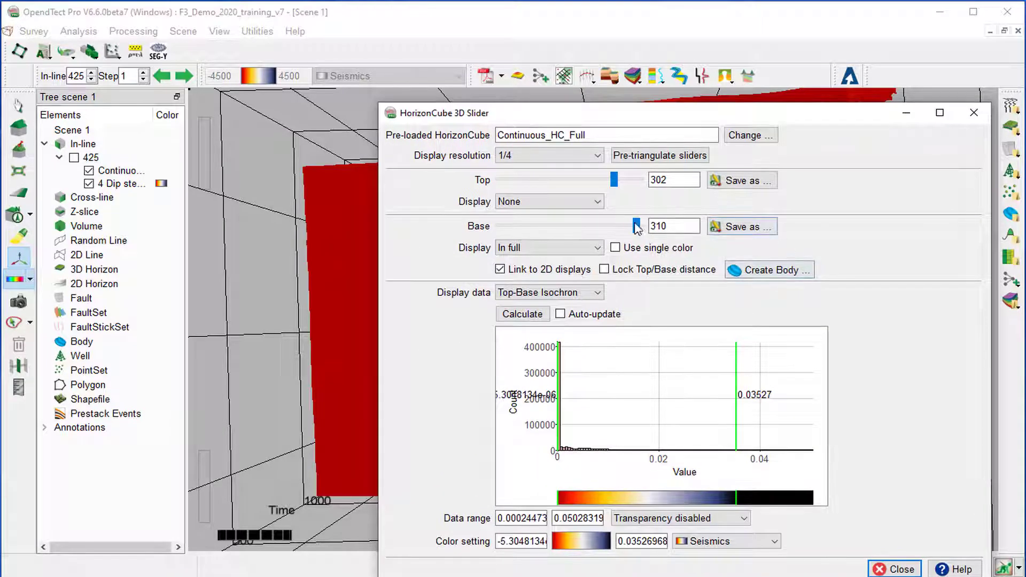
left_click(747, 231)
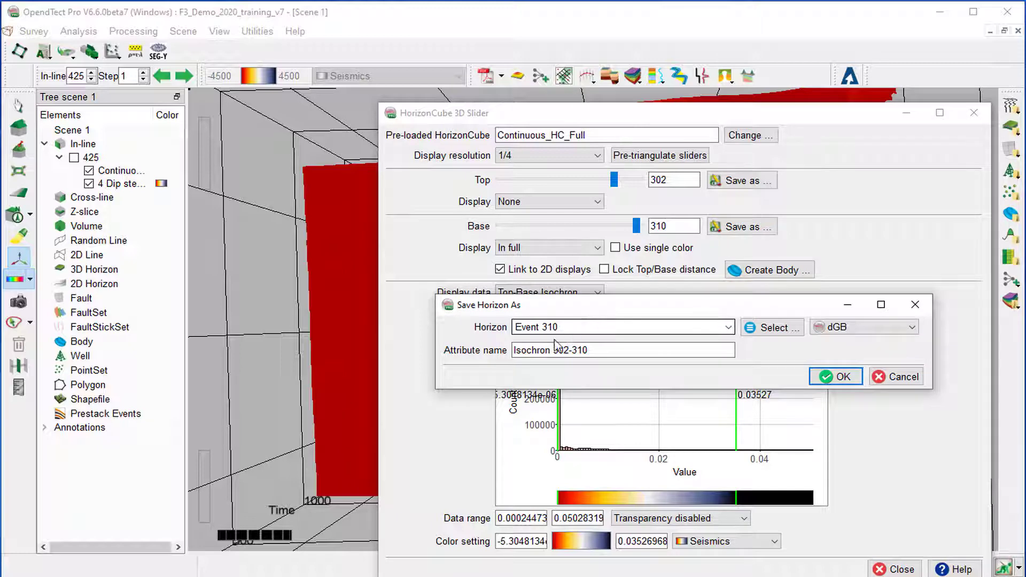
left_click(843, 378)
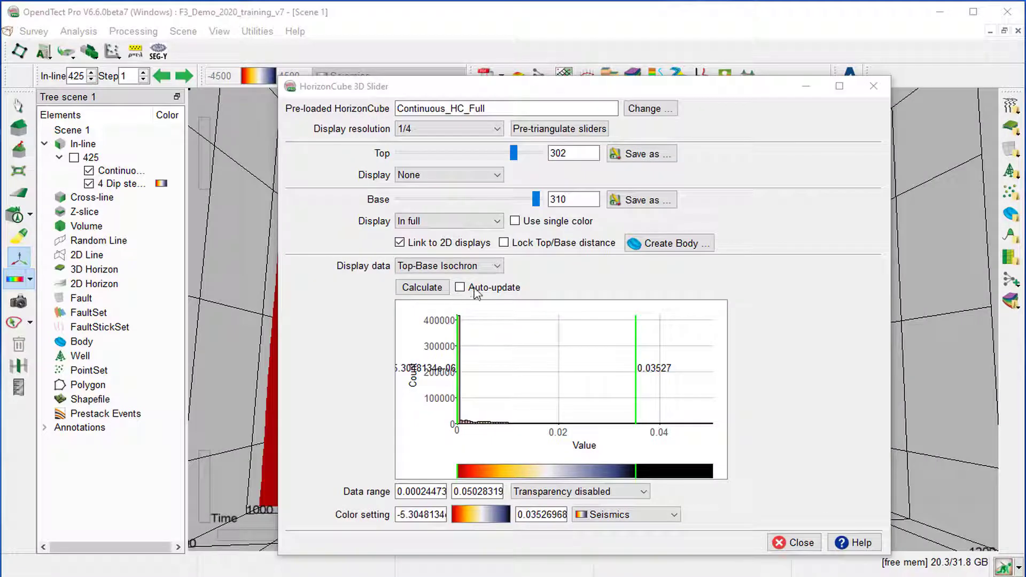
Set the slider interval to Top event 285 and Base event 302.
left_click(575, 153)
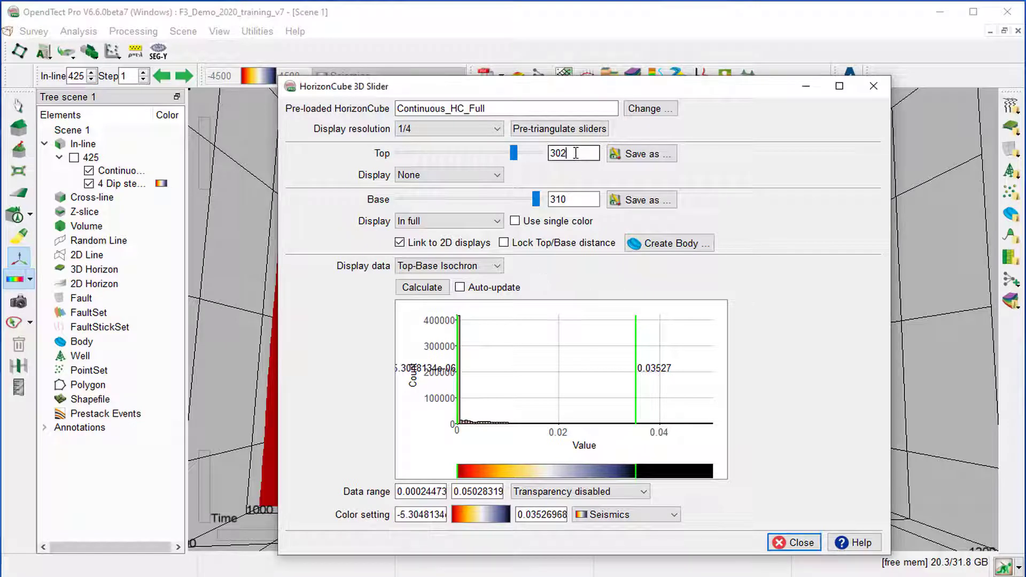
left_click_drag(576, 153, 537, 154)
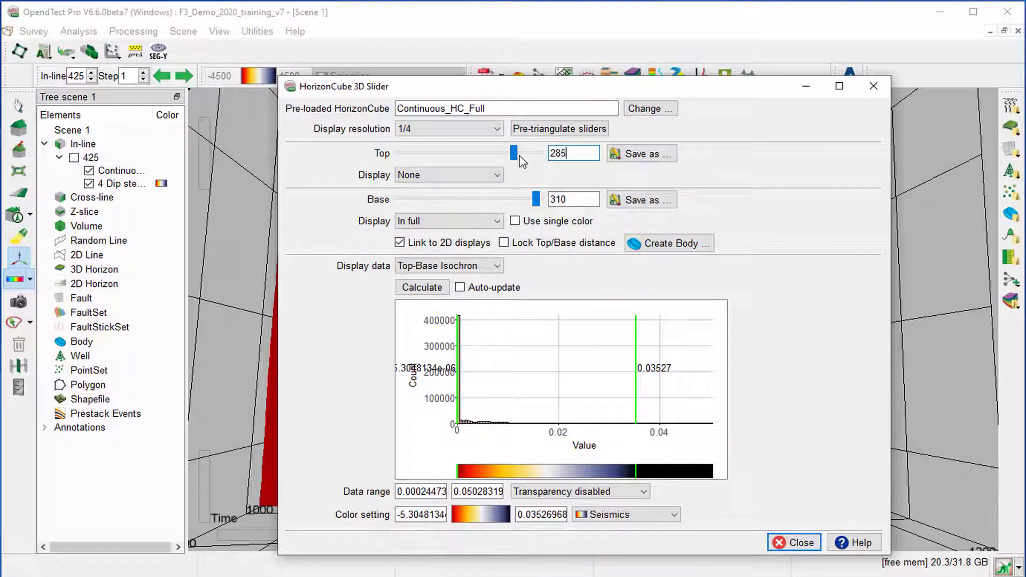
type("285")
key("Return")
key("Tab")
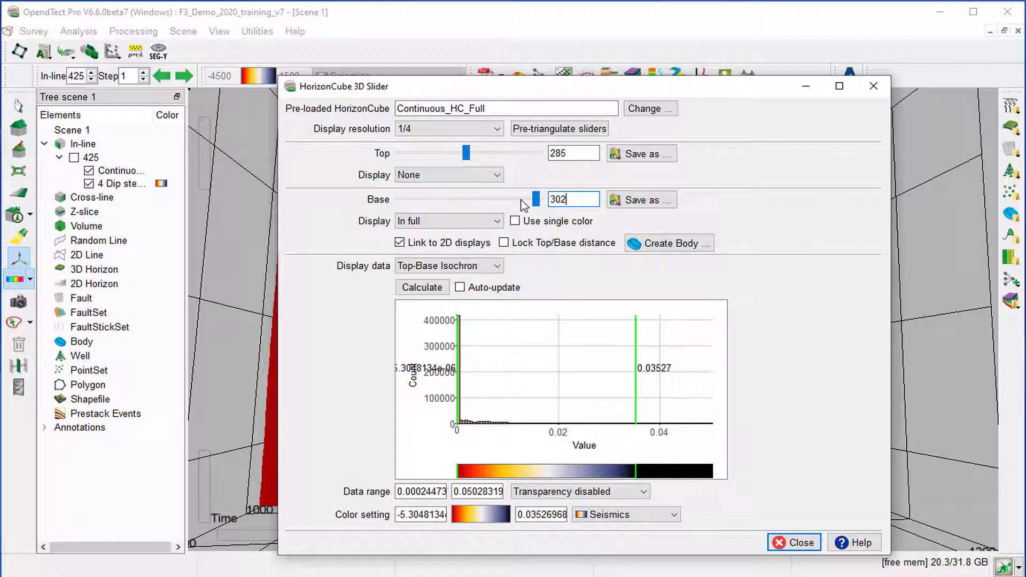
key("Return")
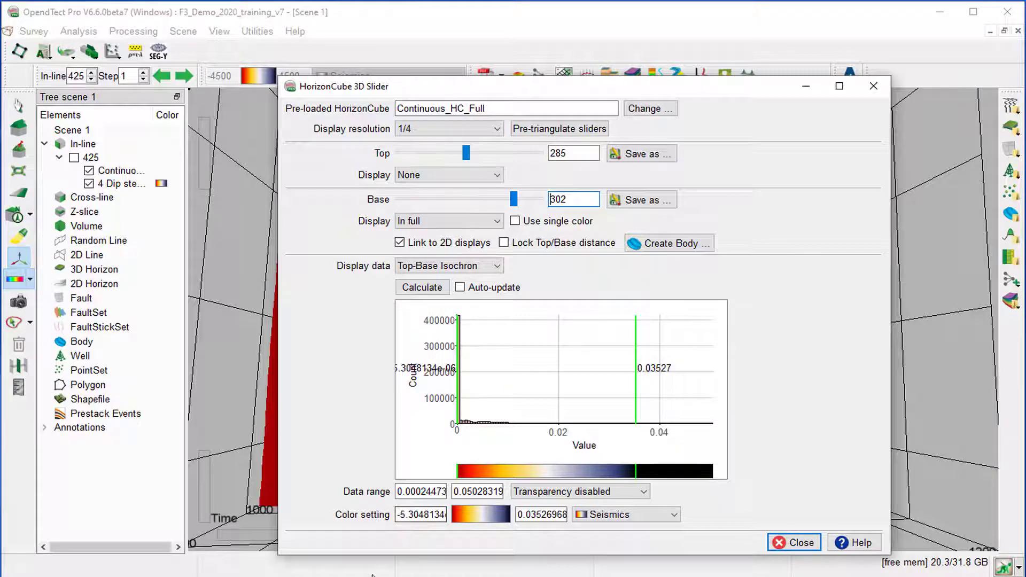
Calculate the isochron and save the base horizon as Event 302 with the attribute Isochron 285-302.
left_click(422, 287)
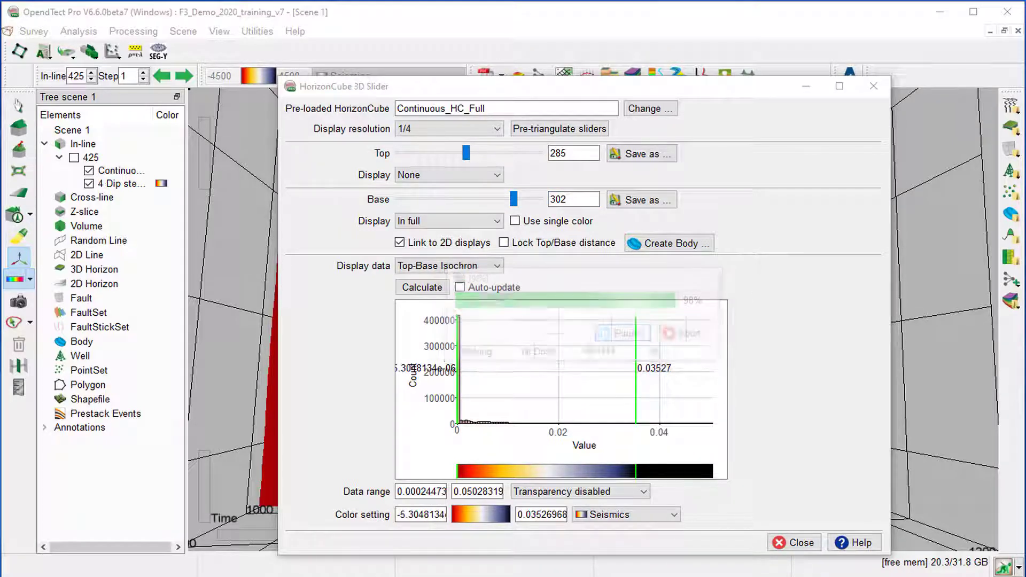
left_click(644, 202)
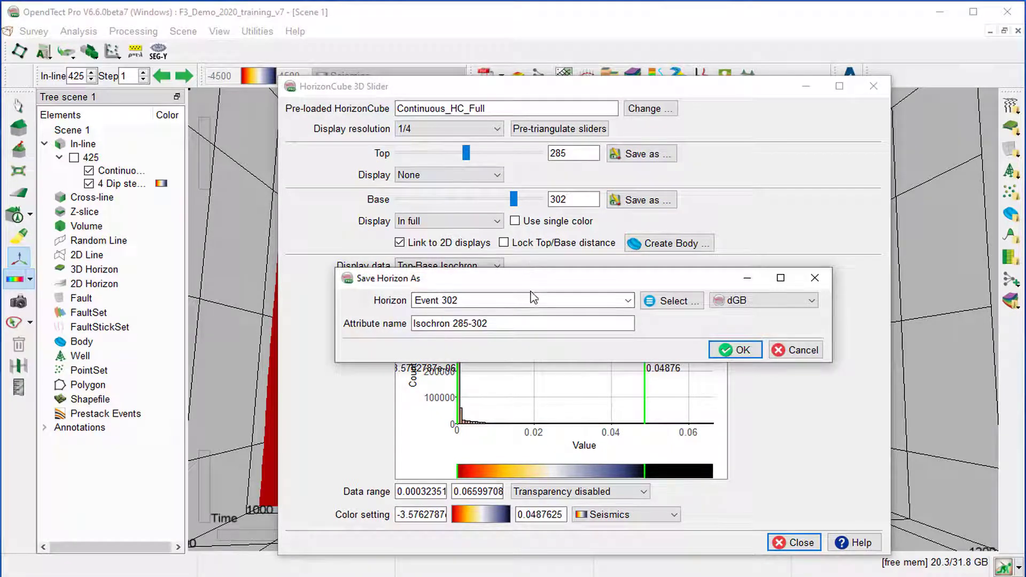
key("Return")
Calculate the isochron between Top event 275 and Base event 285, and save the base horizon as Event 285 with the attribute Isochron 275-285.
left_click(570, 152)
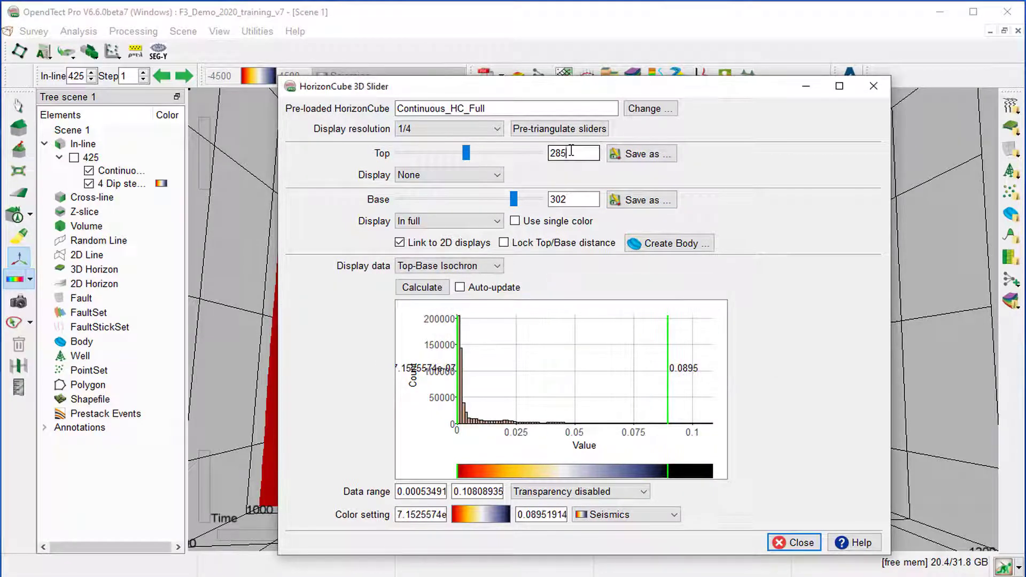
double_click(570, 152)
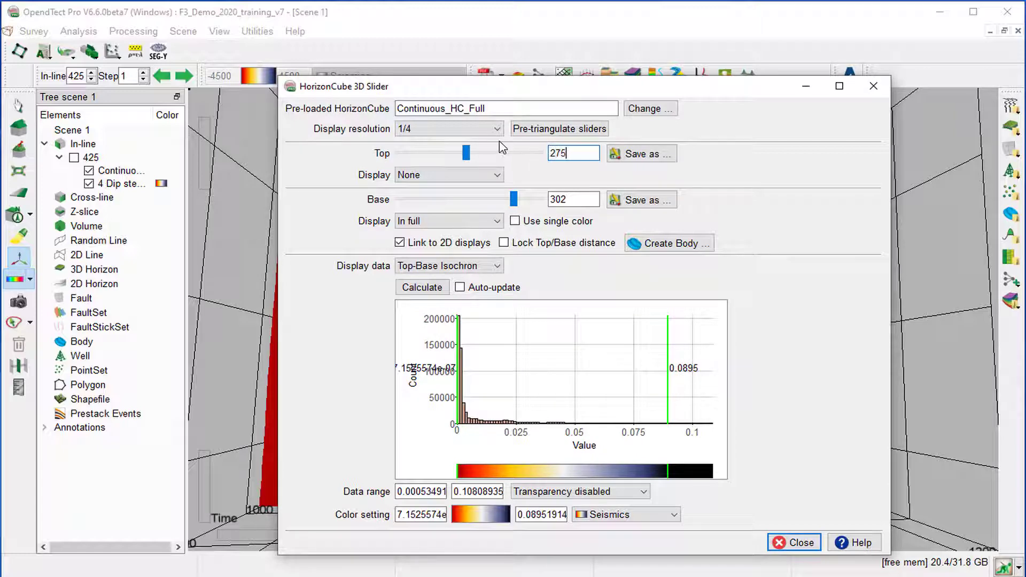
type("275")
key("Return")
key("Tab")
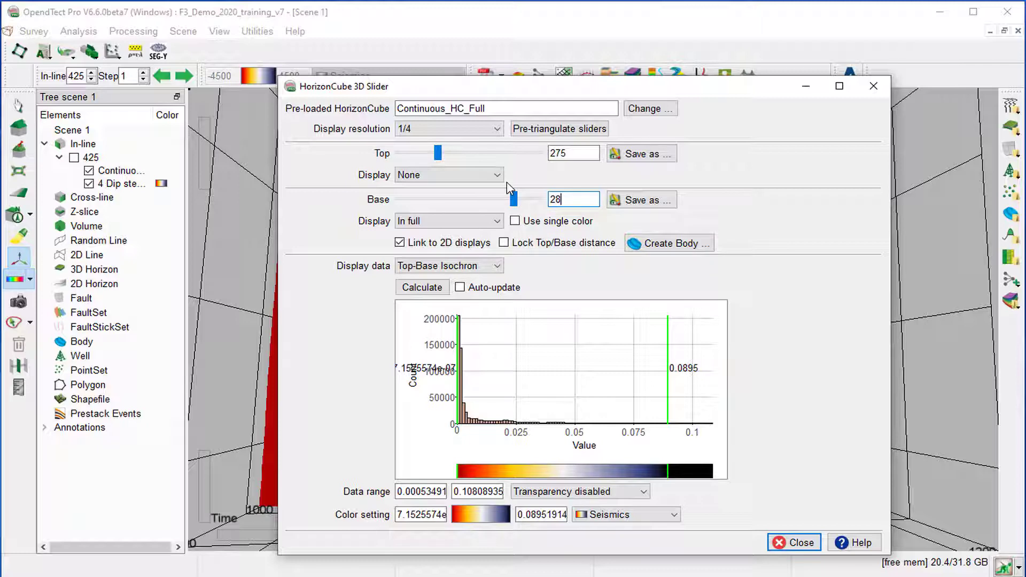
key("Return")
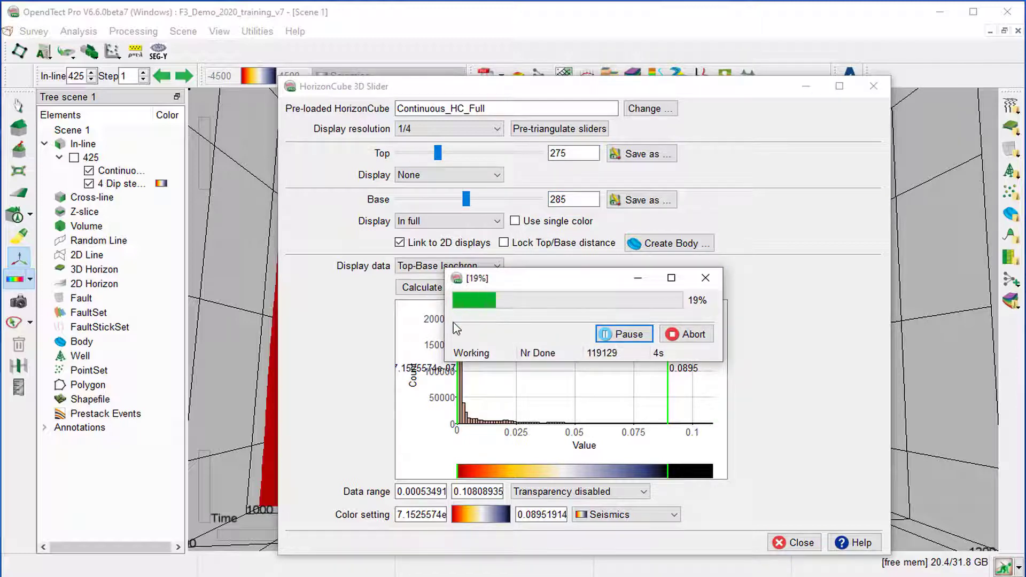
left_click(648, 200)
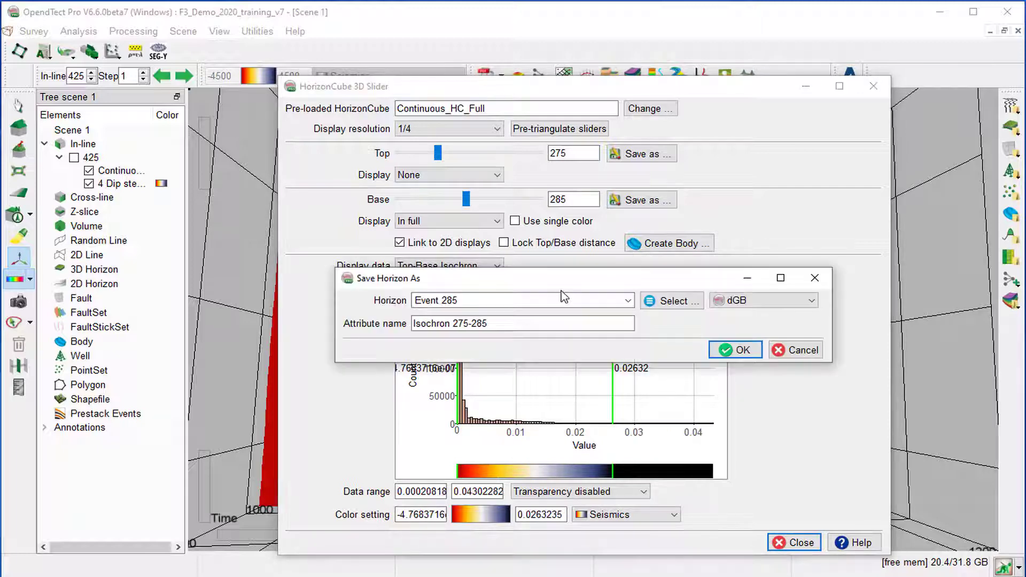
left_click(734, 350)
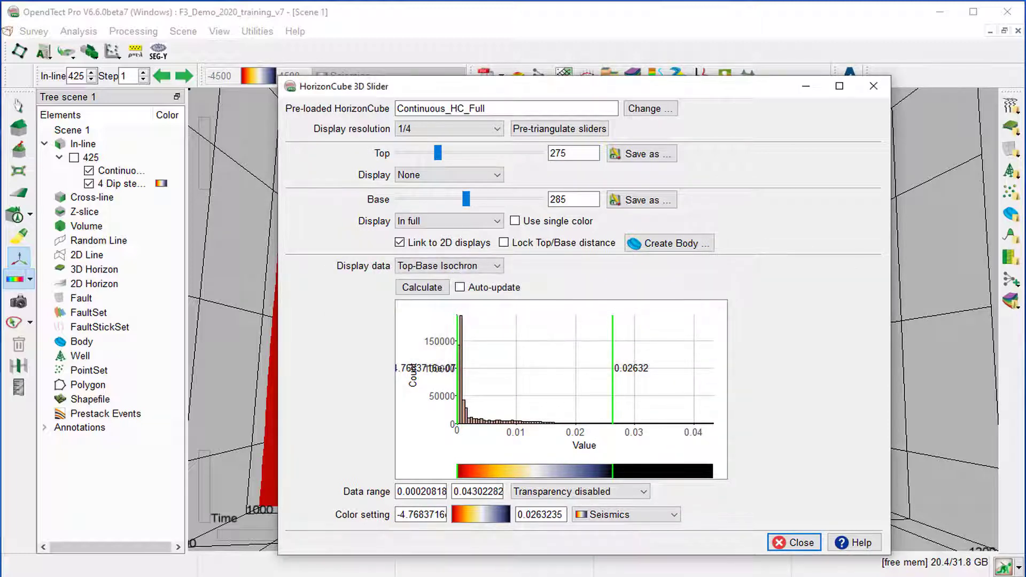
Calculate the isochron between Top event 265 and Base event 275, and save the base horizon as Event 275 with the attribute Isochron 265-275.
left_click(568, 154)
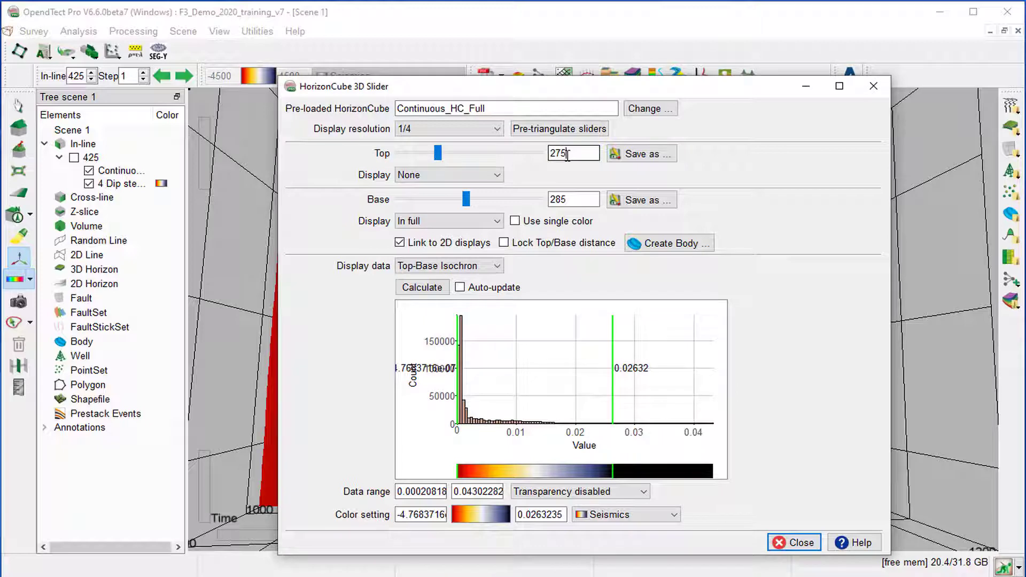
double_click(562, 197)
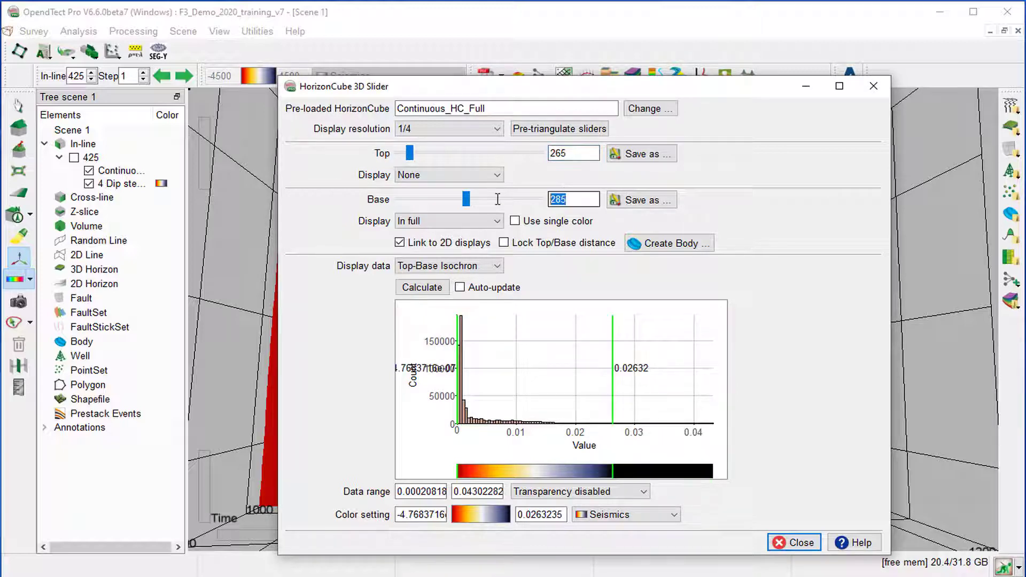
type("275")
left_click(430, 288)
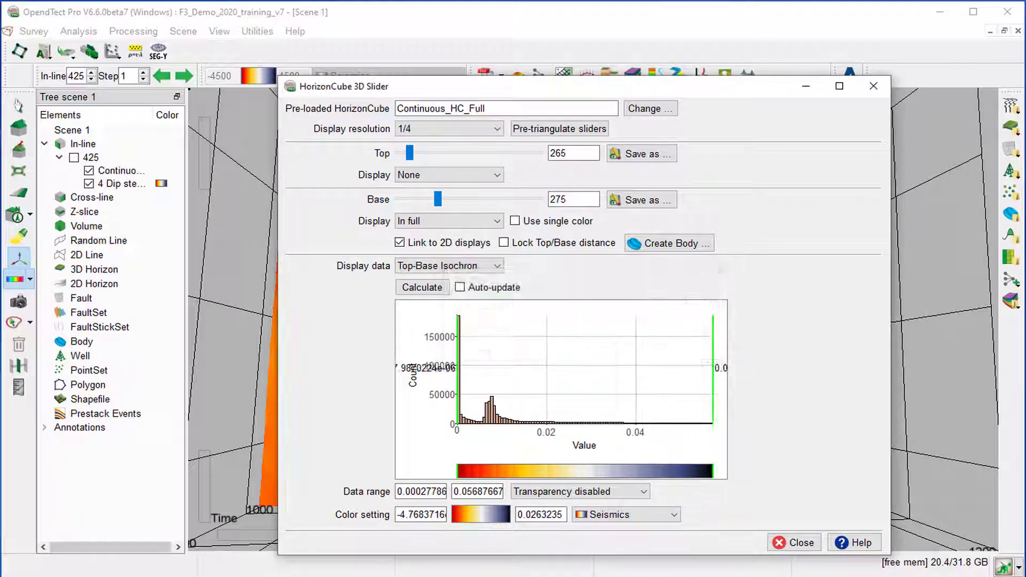
left_click(641, 200)
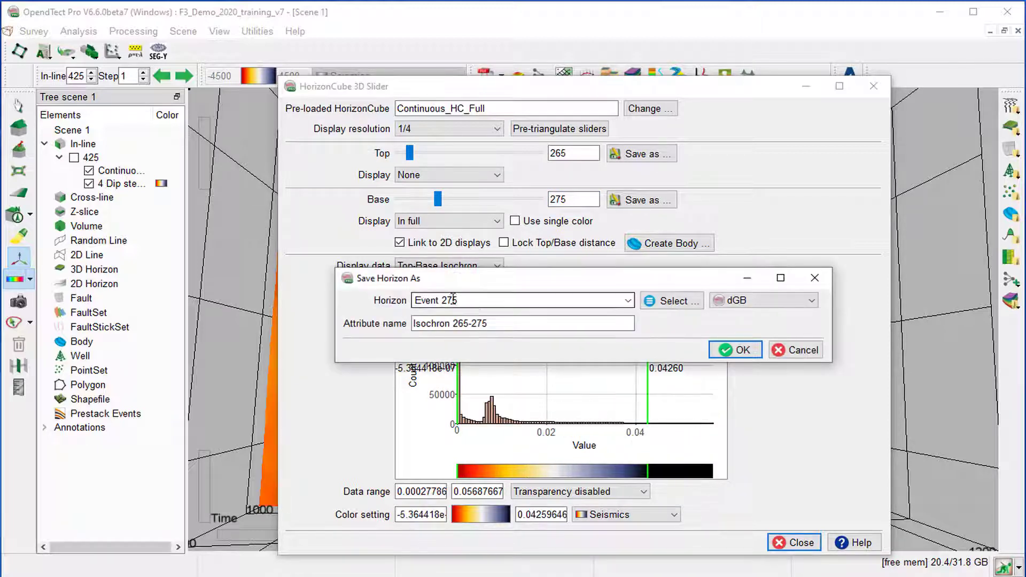
left_click(743, 350)
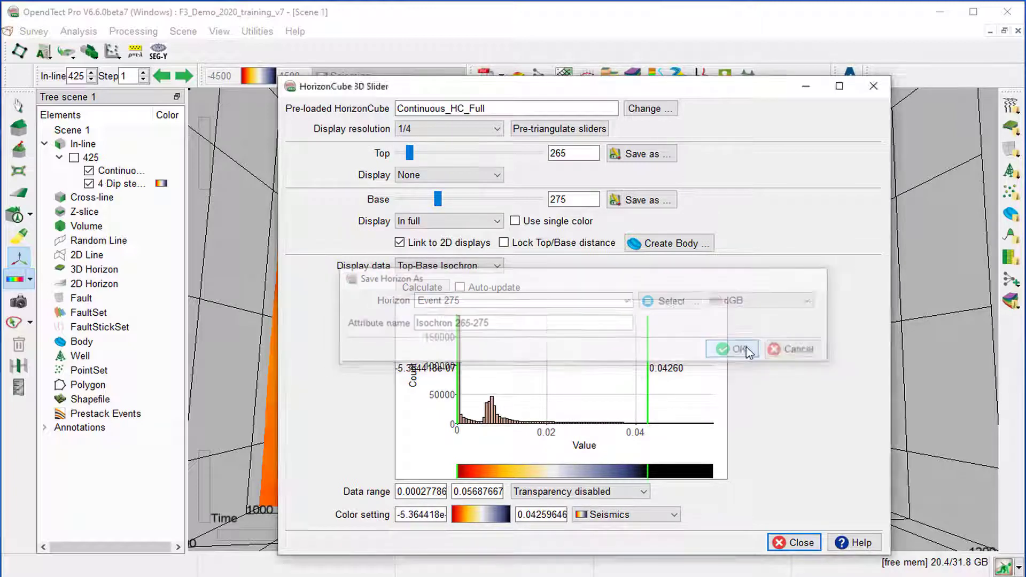
Move the HorizonCube 3D Slider out of the way and load the 3D horizons Event 275, Event 285, Event 302 and Event 310.
left_click_drag(458, 94, 608, 564)
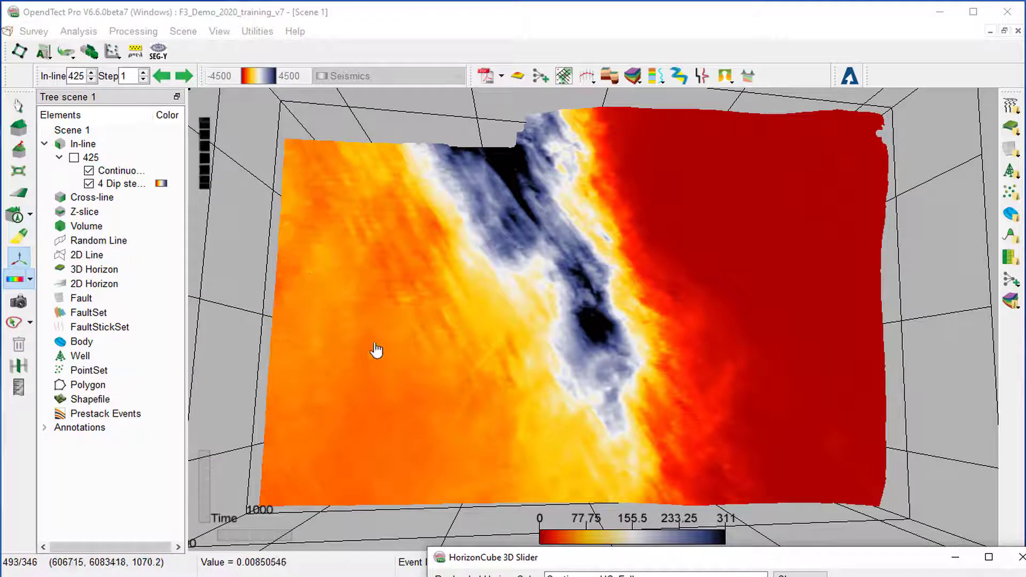
right_click(94, 269)
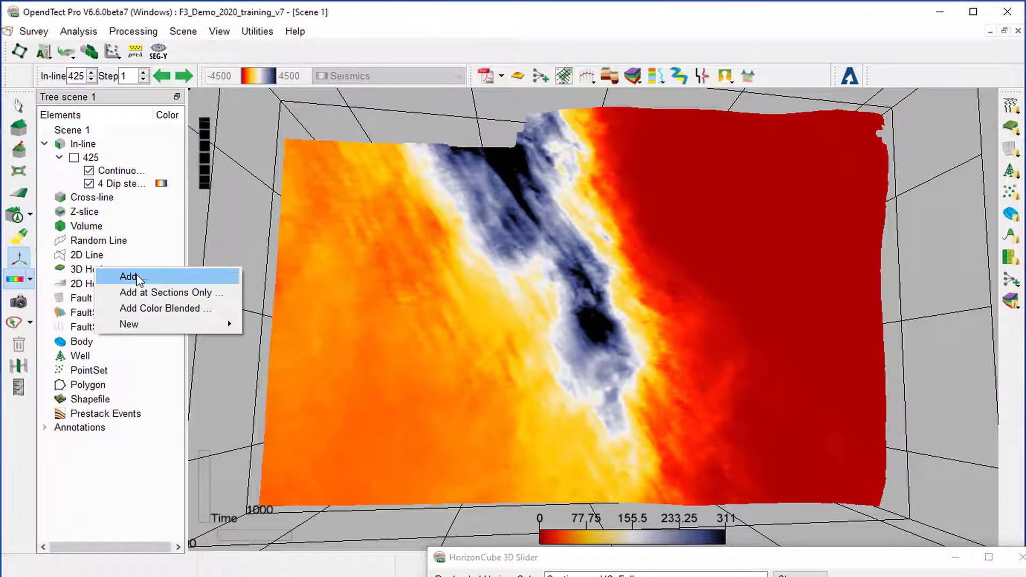
left_click(137, 277)
scroll(406, 262, "down", 2)
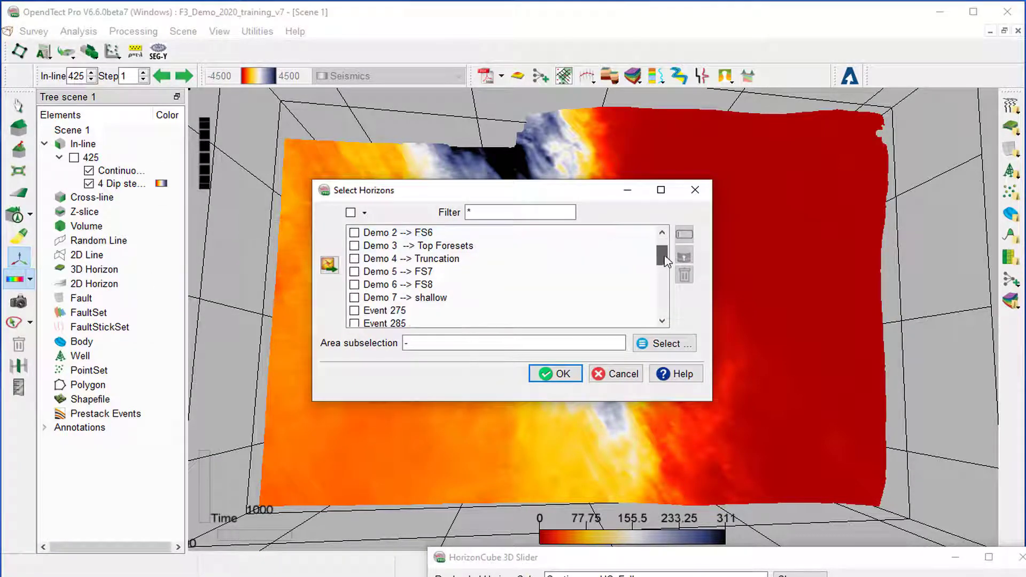
left_click(353, 259)
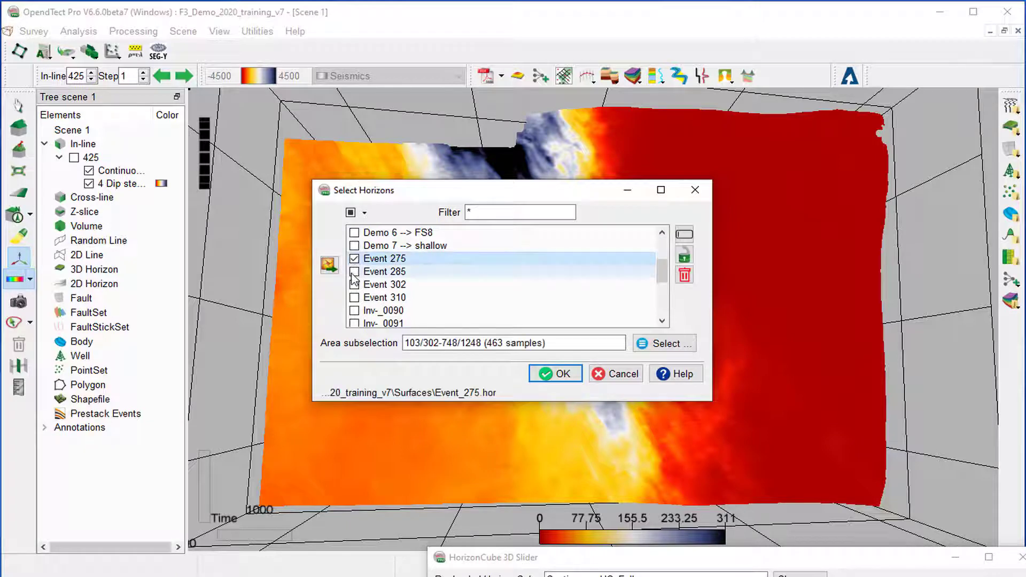
left_click(354, 271)
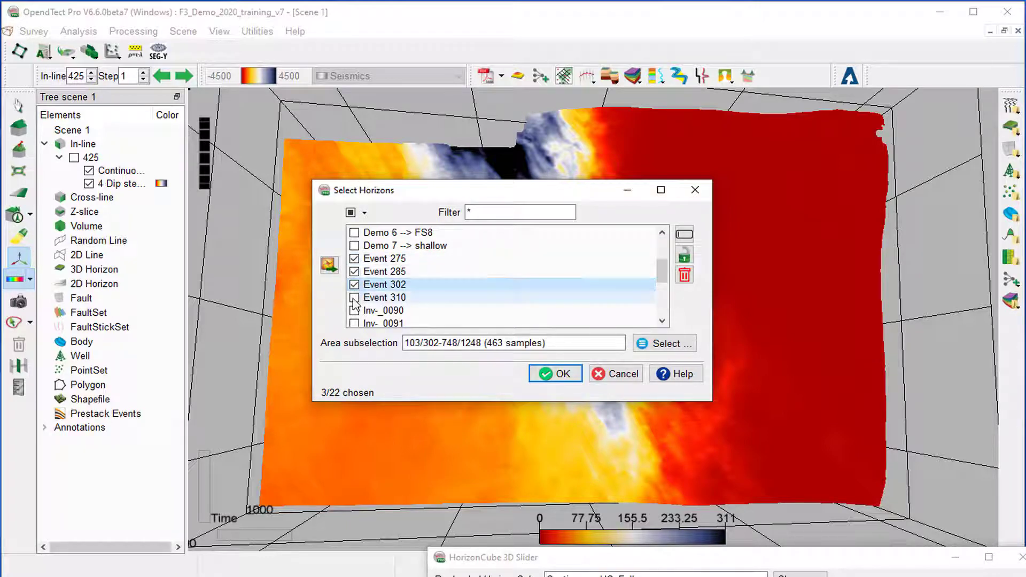
left_click(355, 297)
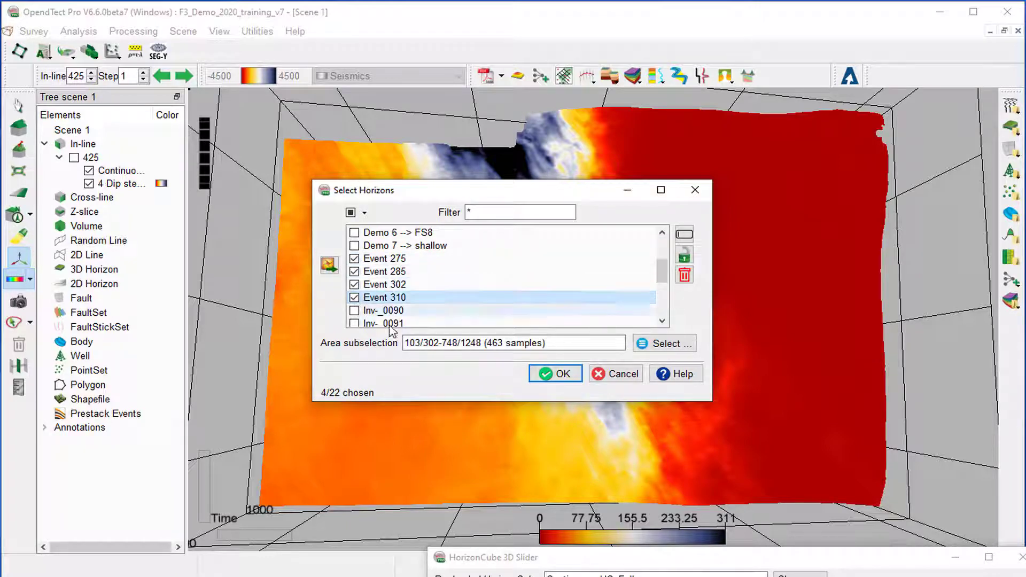
left_click(567, 376)
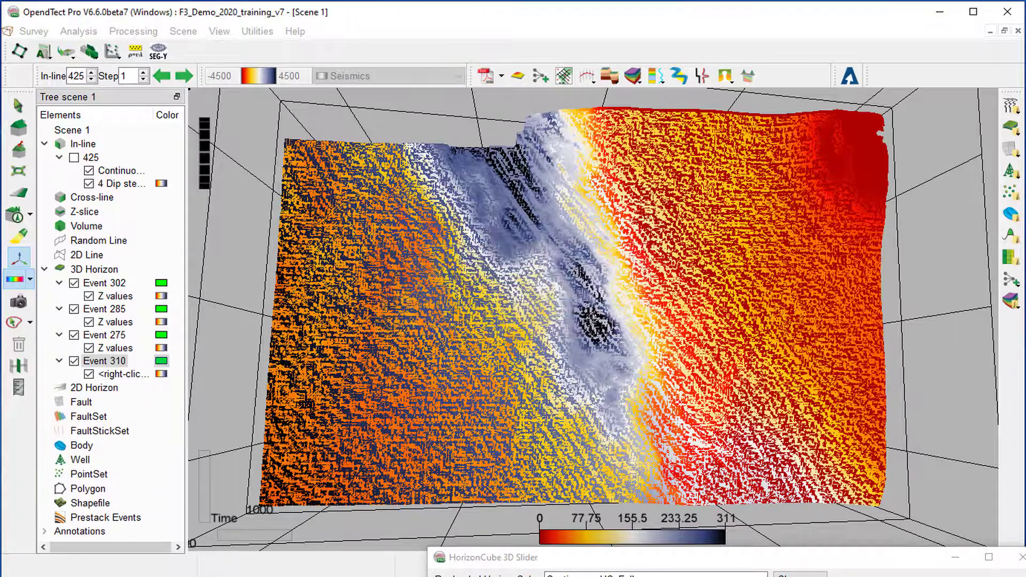
Replace the Z values on horizon Event 310 with its stored horizon data Isochron 302-310.
right_click(115, 296)
mouse_move(186, 308)
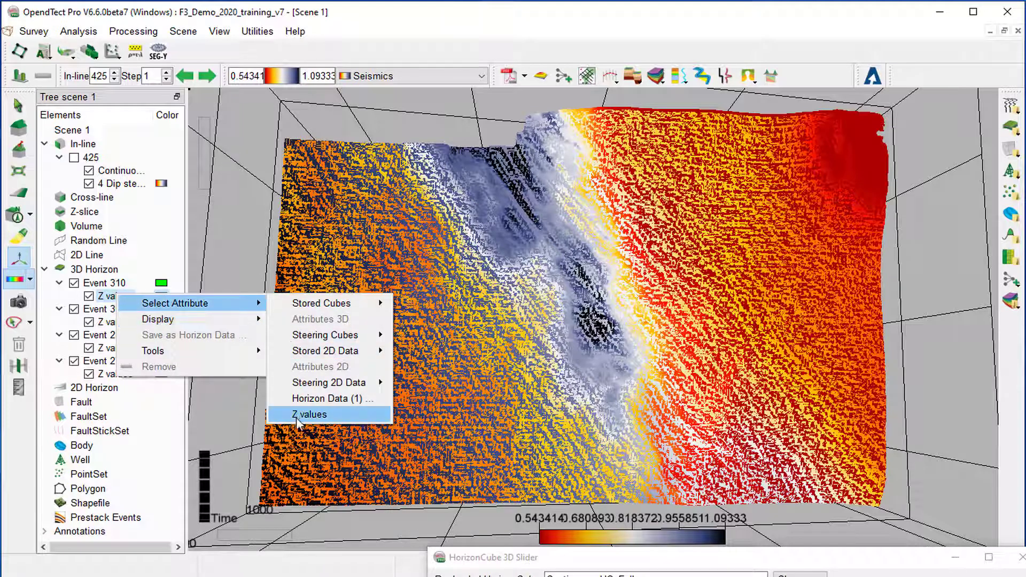
left_click(304, 398)
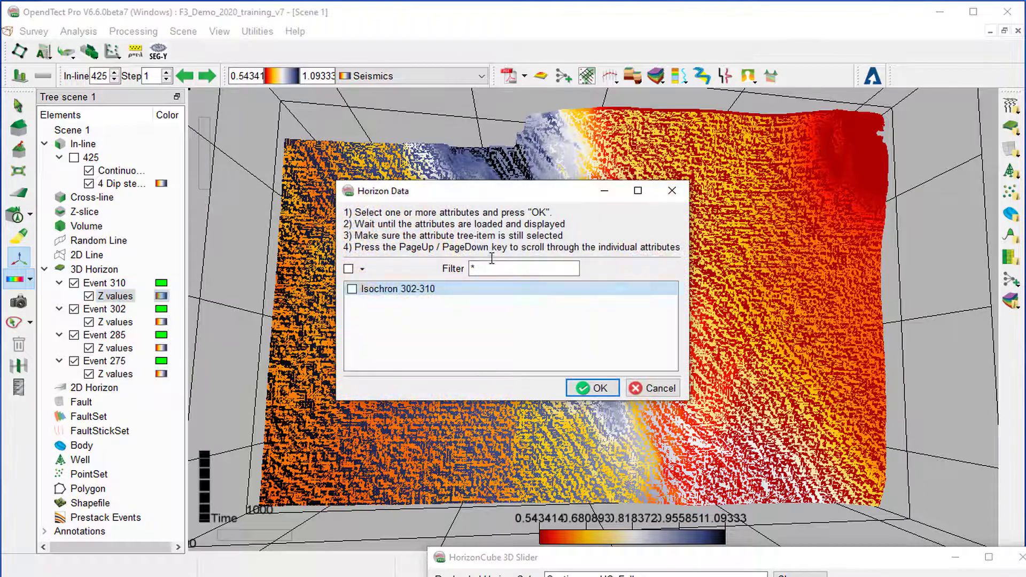
left_click(352, 289)
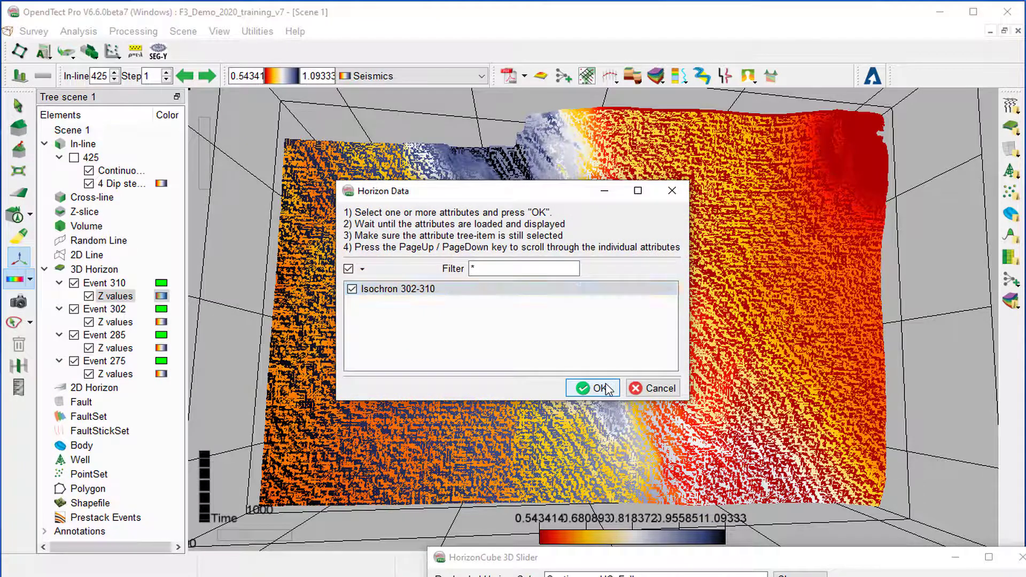
left_click(593, 388)
Replace the Z values on horizon Event 302 with its stored horizon data Isochron 285-302.
right_click(118, 327)
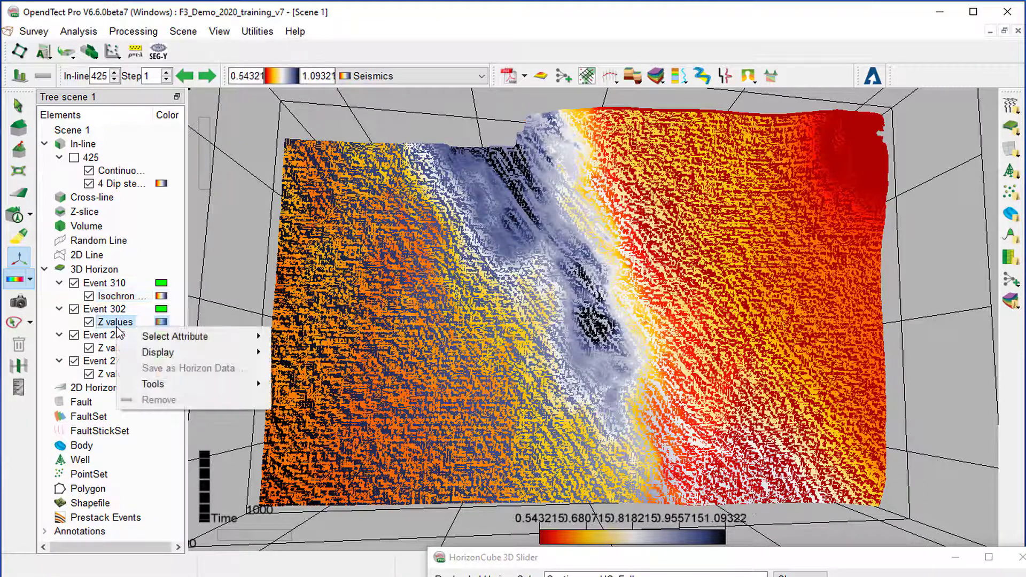
mouse_move(151, 342)
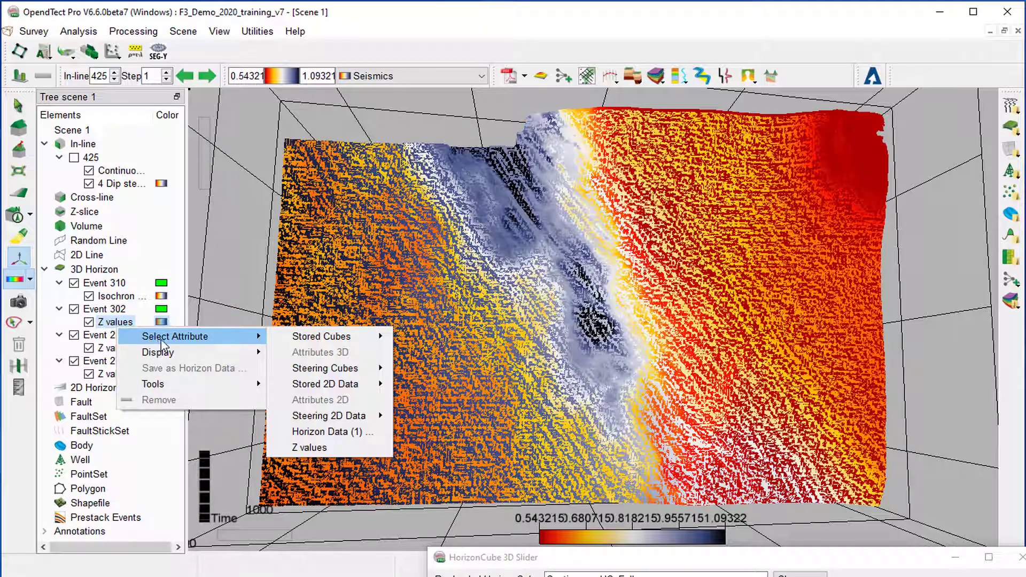
left_click(327, 432)
left_click(352, 289)
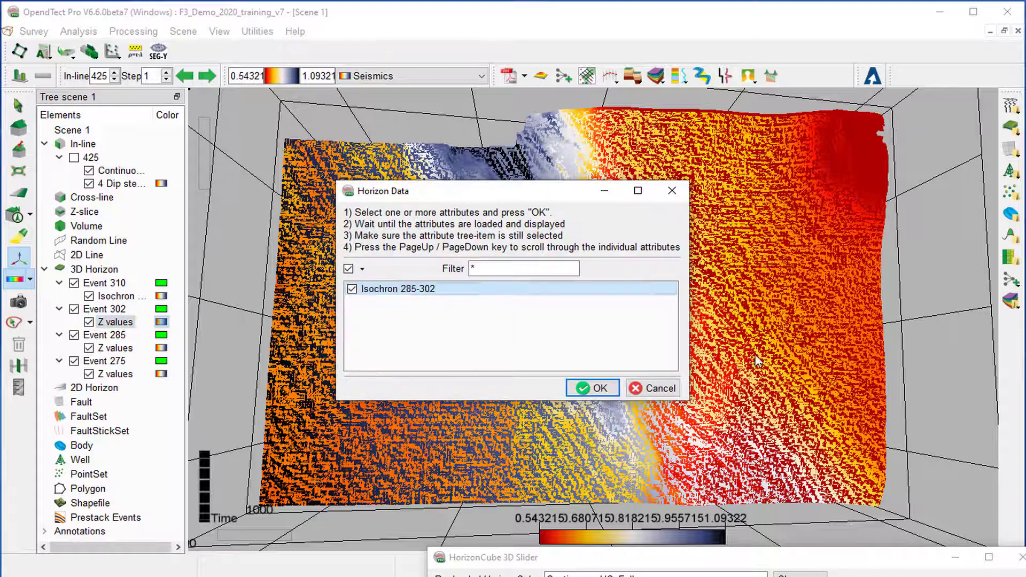
left_click(620, 387)
Replace the Z values on horizon Event 285 with its stored horizon data Isochron 275-285.
right_click(128, 348)
left_click(324, 457)
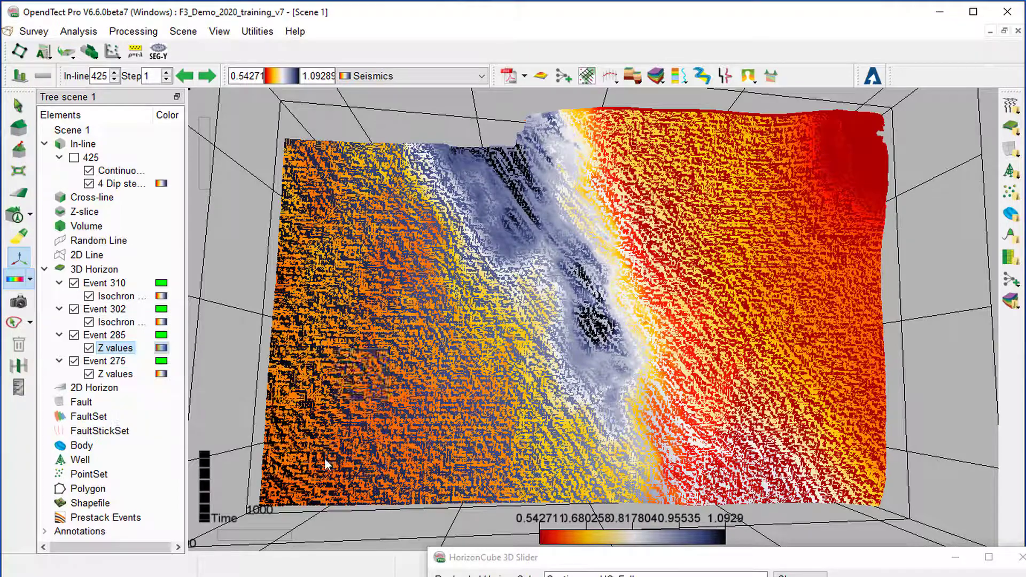
left_click(606, 387)
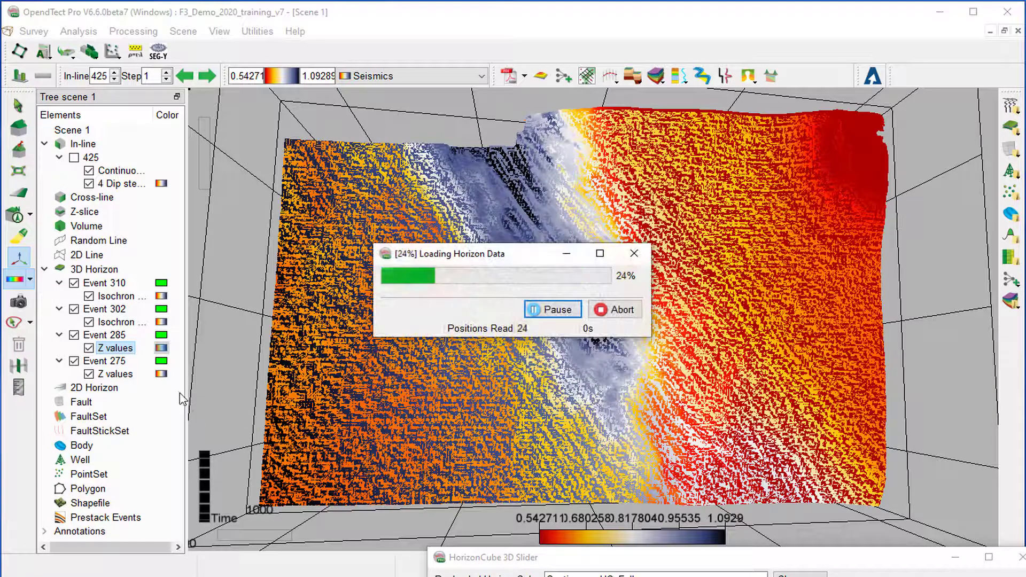
Replace the Z values on horizon Event 275 with its stored horizon data Isochron 265-275.
right_click(118, 374)
mouse_move(246, 383)
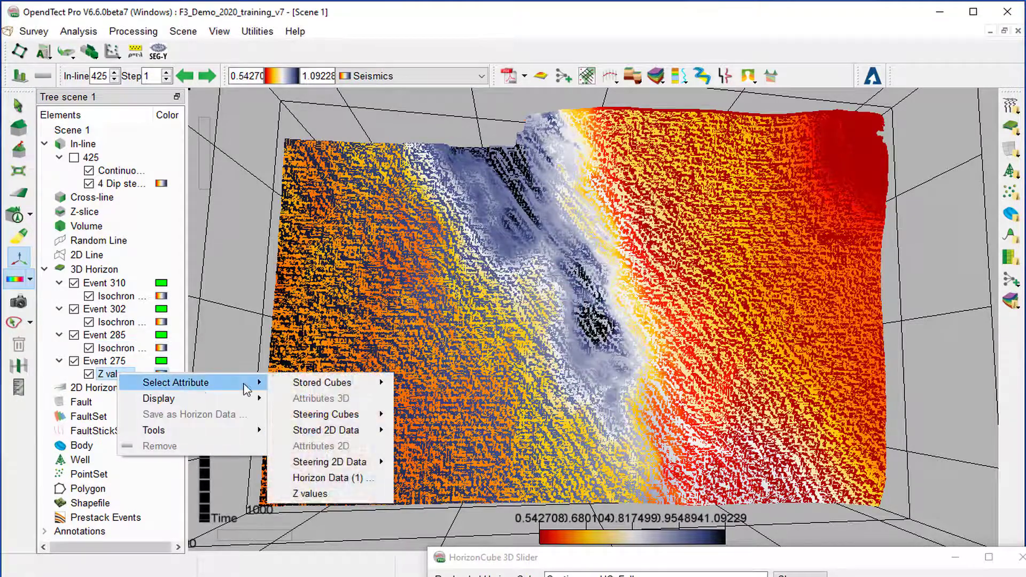
left_click(320, 478)
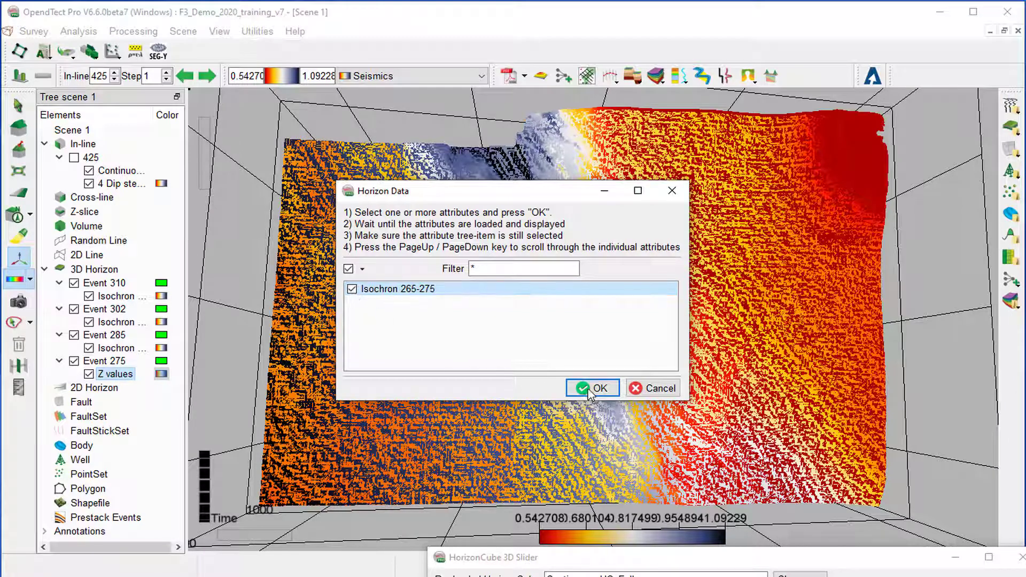
left_click(593, 388)
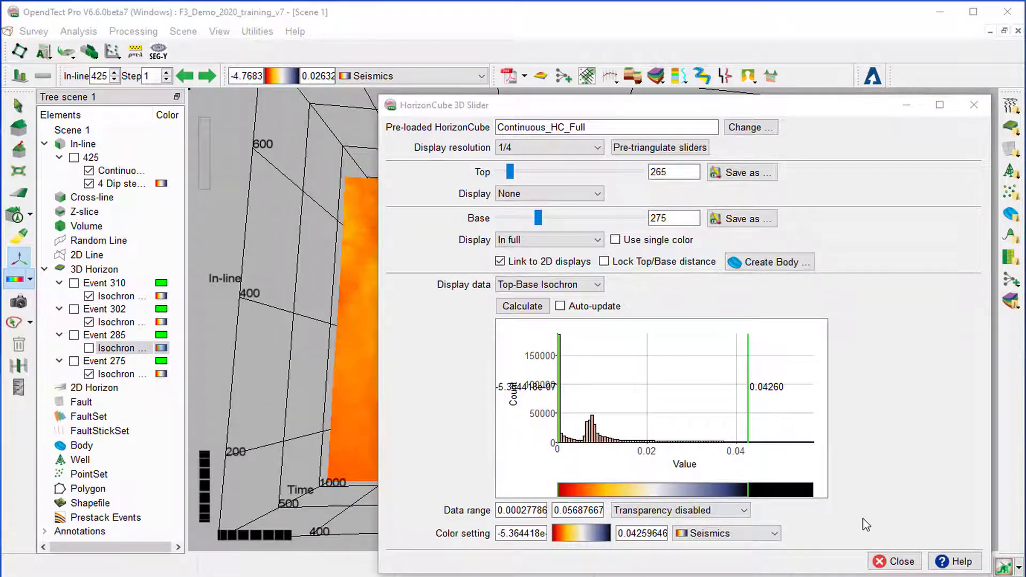
Close the HorizonCube 3D Slider and display the horizons one after another in the order Event 310, Event 302, Event 285 and Event 275.
left_click(895, 561)
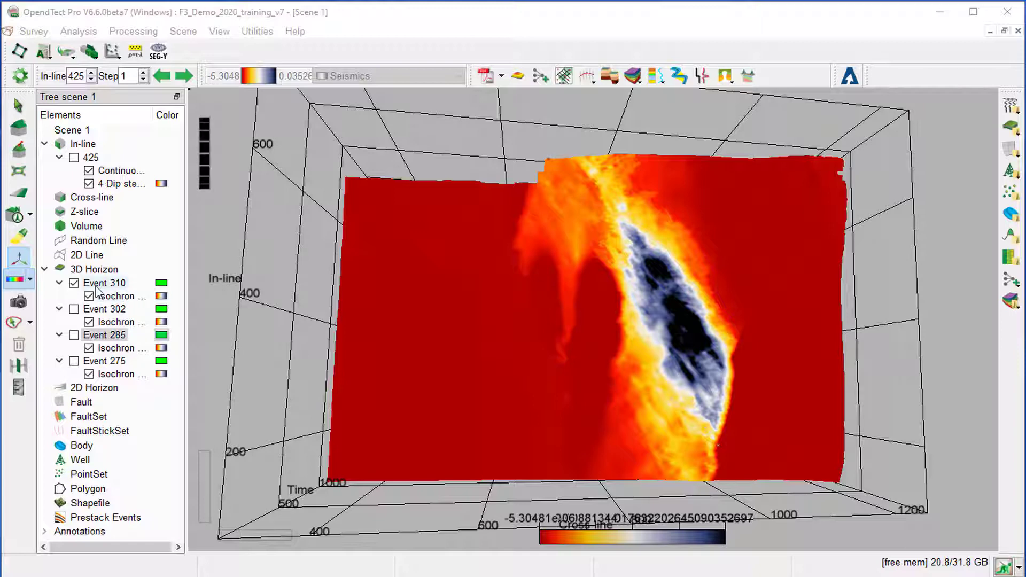
left_click(74, 283)
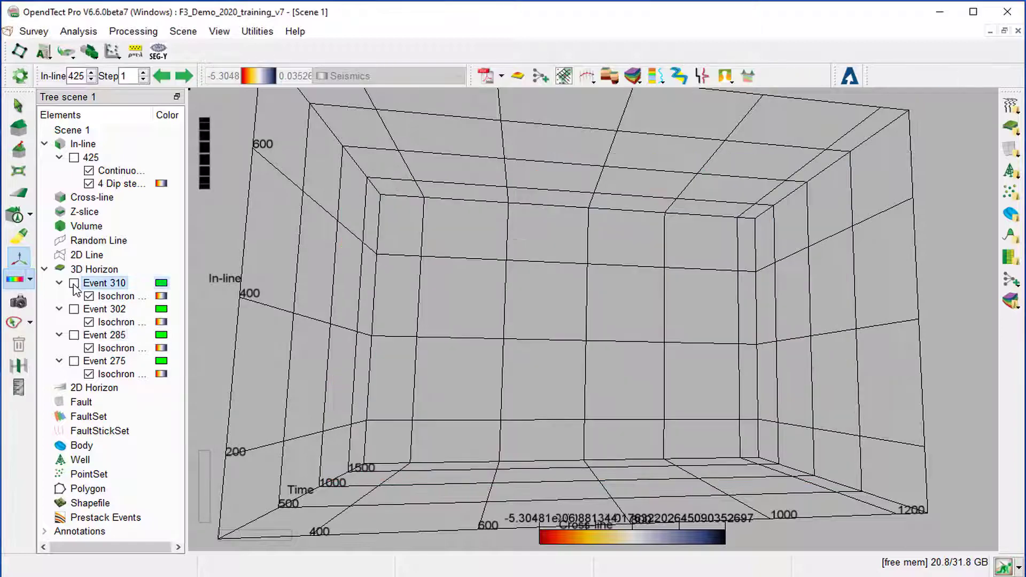
left_click(74, 284)
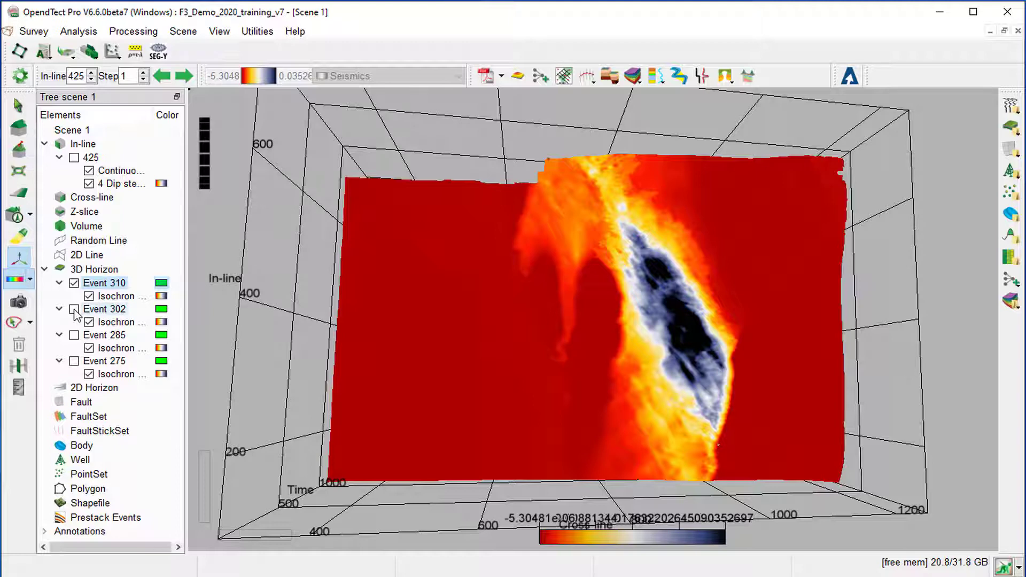
left_click(75, 308)
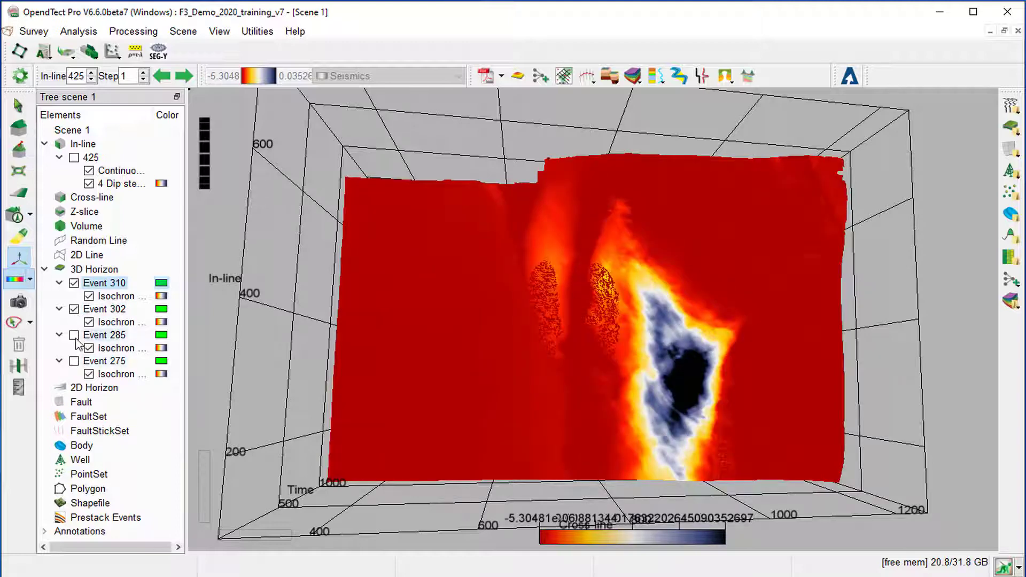
left_click(75, 335)
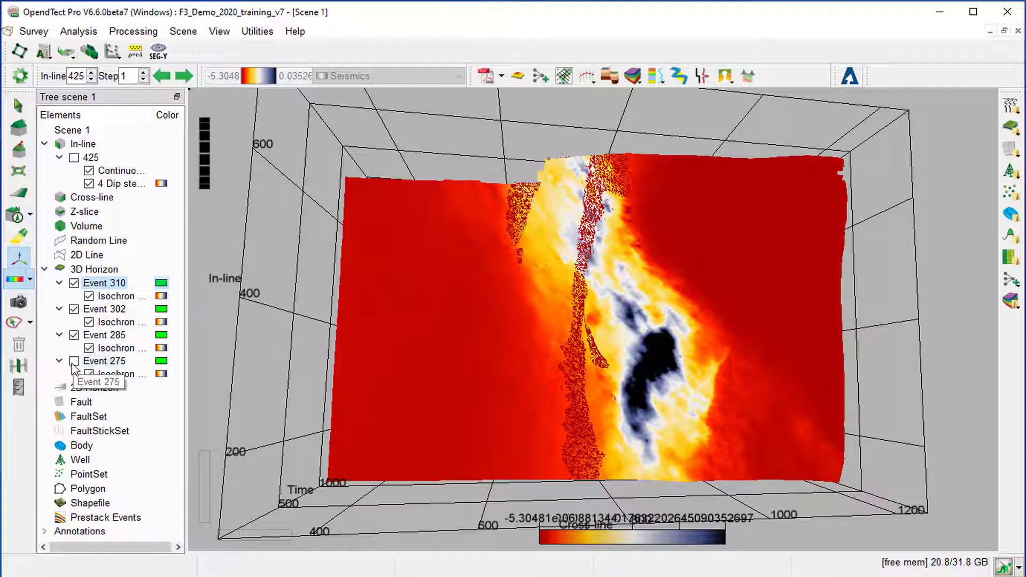
left_click(74, 361)
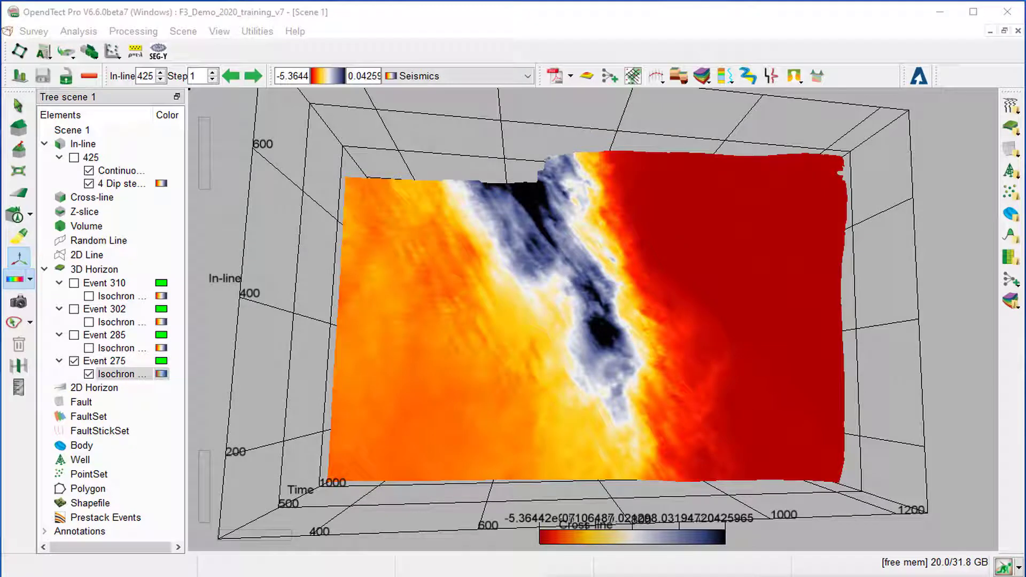
Make the Top-Base Isochron display transparent below a threshold of 0.02.
left_click_drag(740, 576, 486, 83)
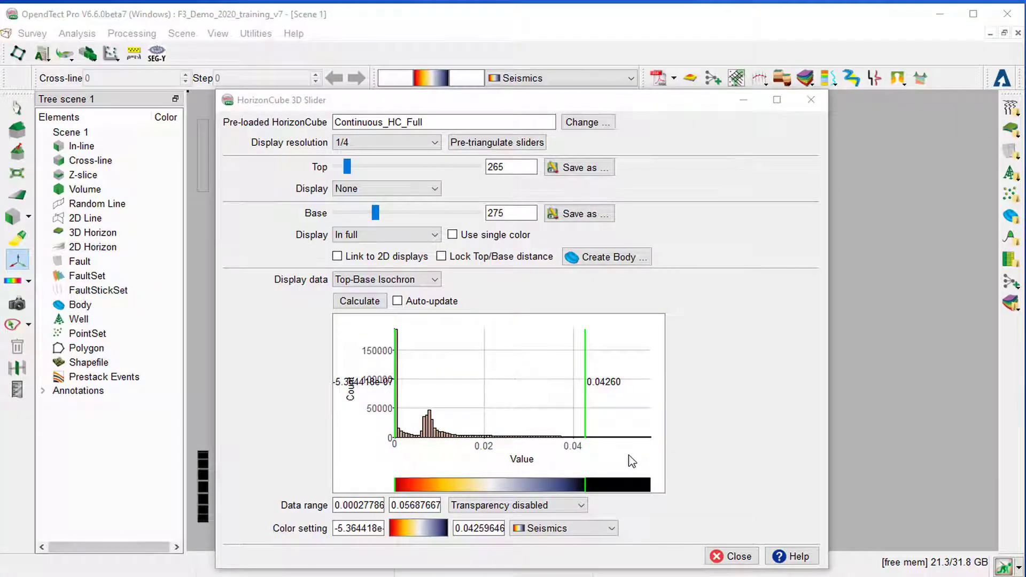
left_click(568, 505)
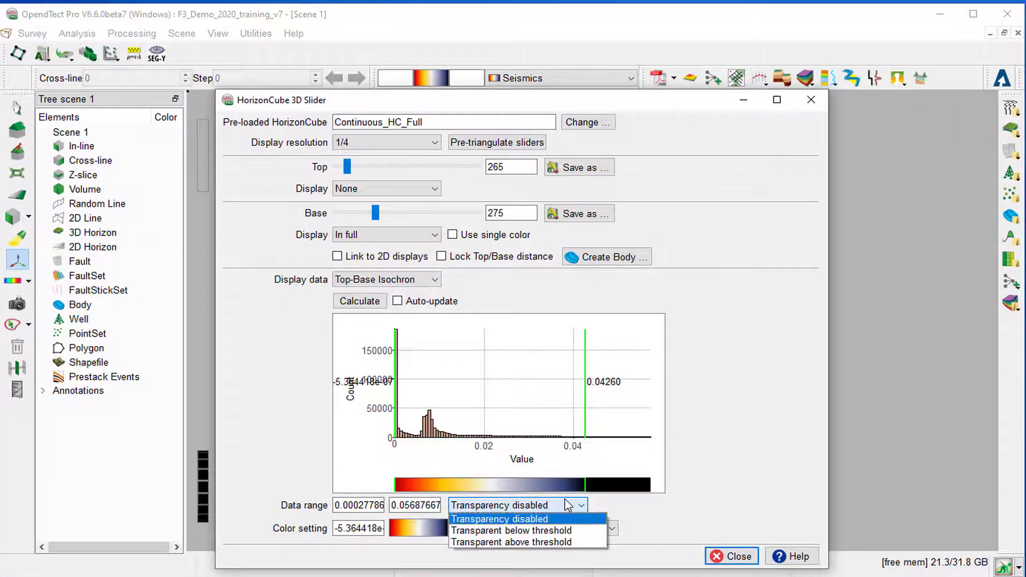
left_click(566, 532)
left_click(669, 505)
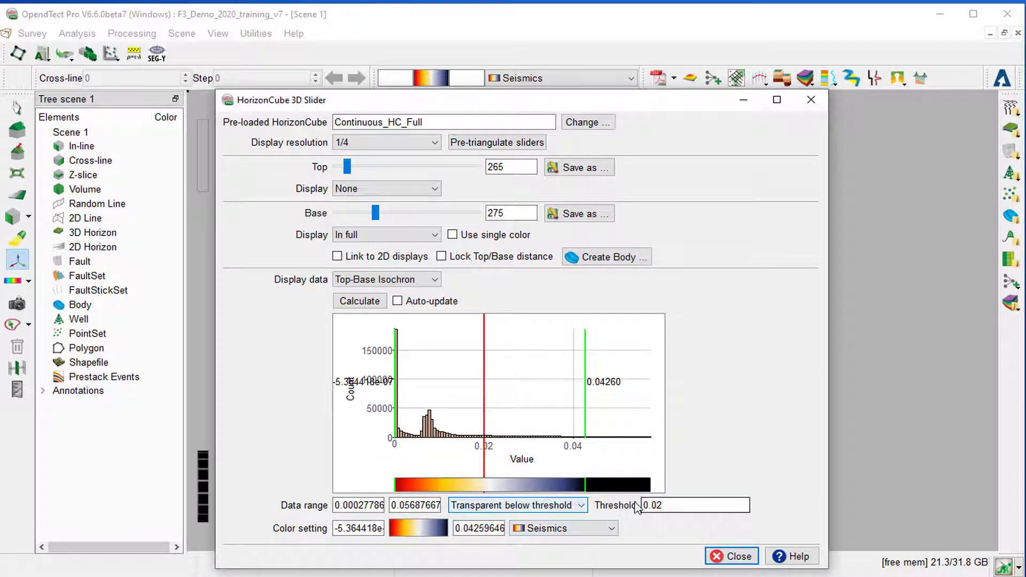
left_click(665, 506)
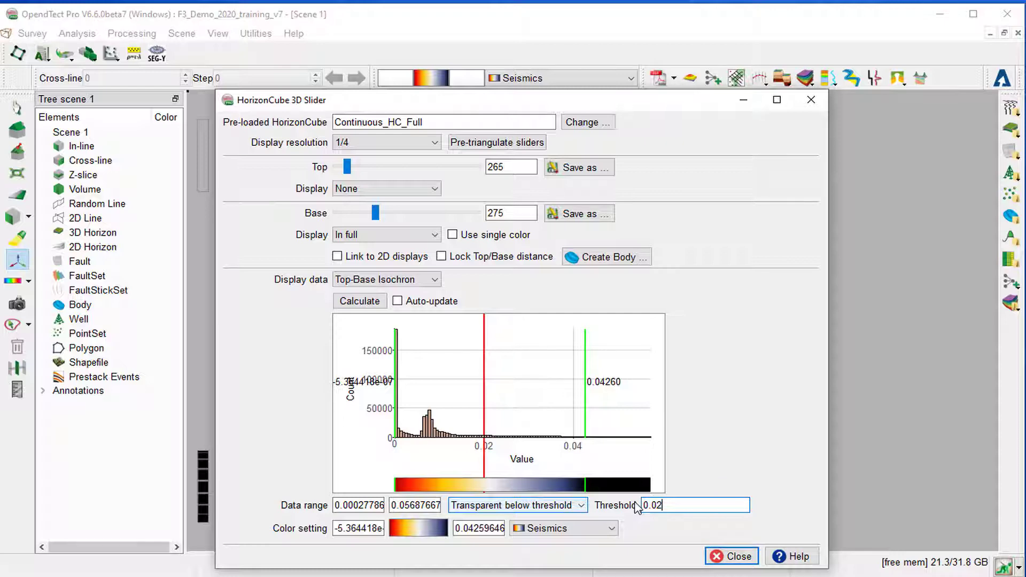
left_click(674, 505)
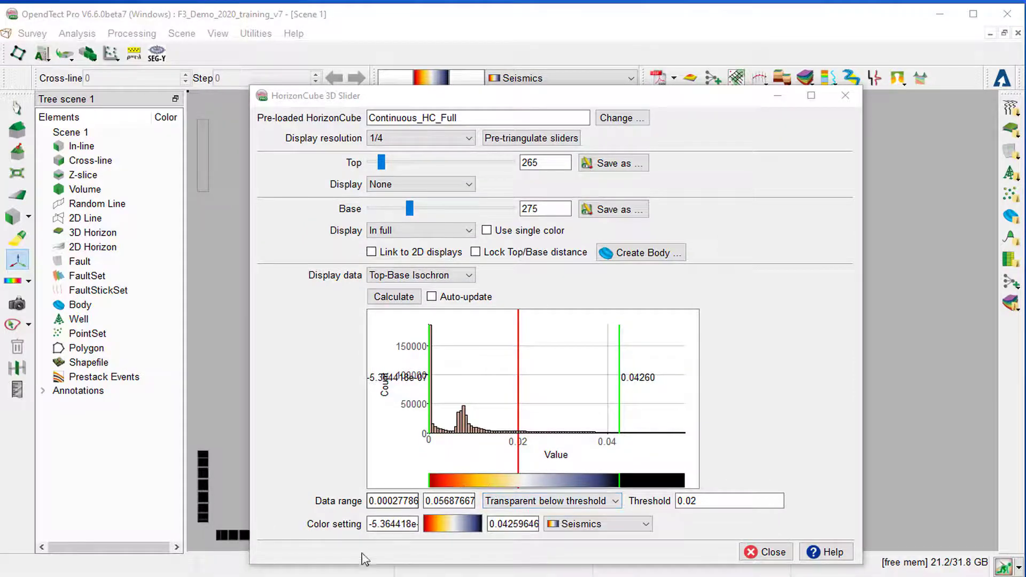
Change the isochron display's color table to Depth and close the HorizonCube 3D Slider.
left_click(606, 527)
scroll(615, 558, "up", 5)
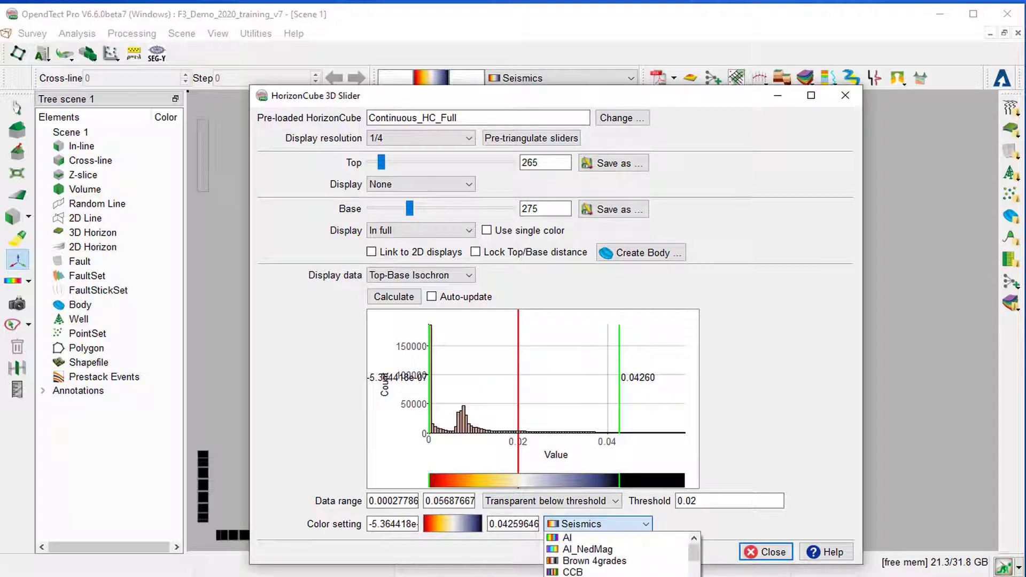
left_click(577, 576)
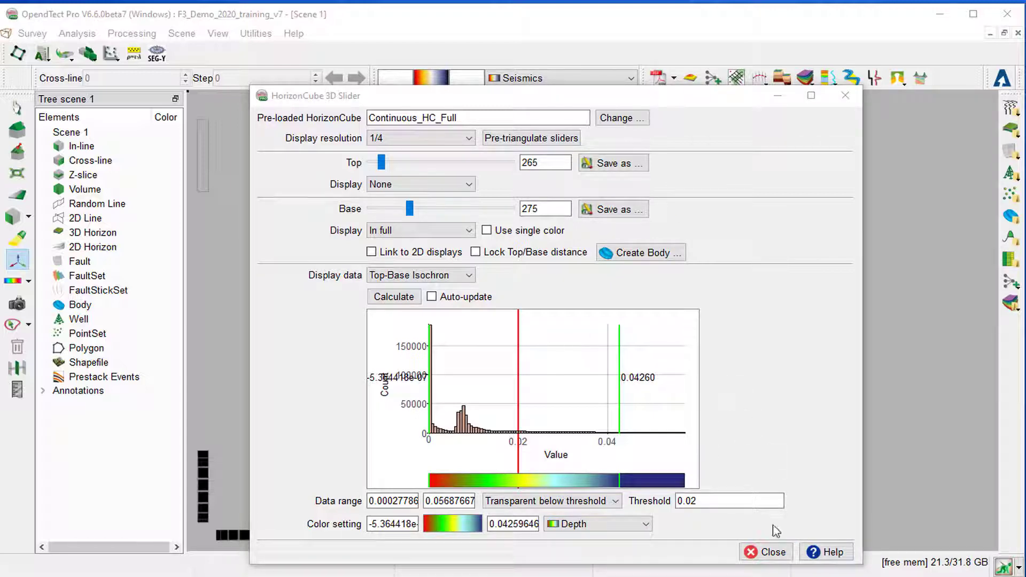
left_click(778, 554)
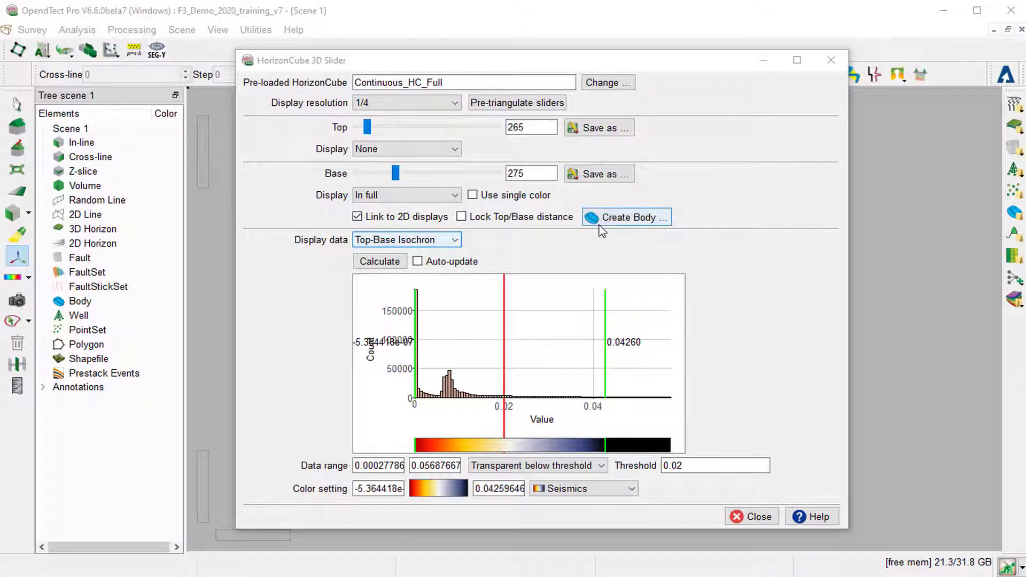
Create a body between the top and base sliders by automatic filling above the 0.02 threshold, and close the HorizonCube 3D Slider.
left_click(631, 228)
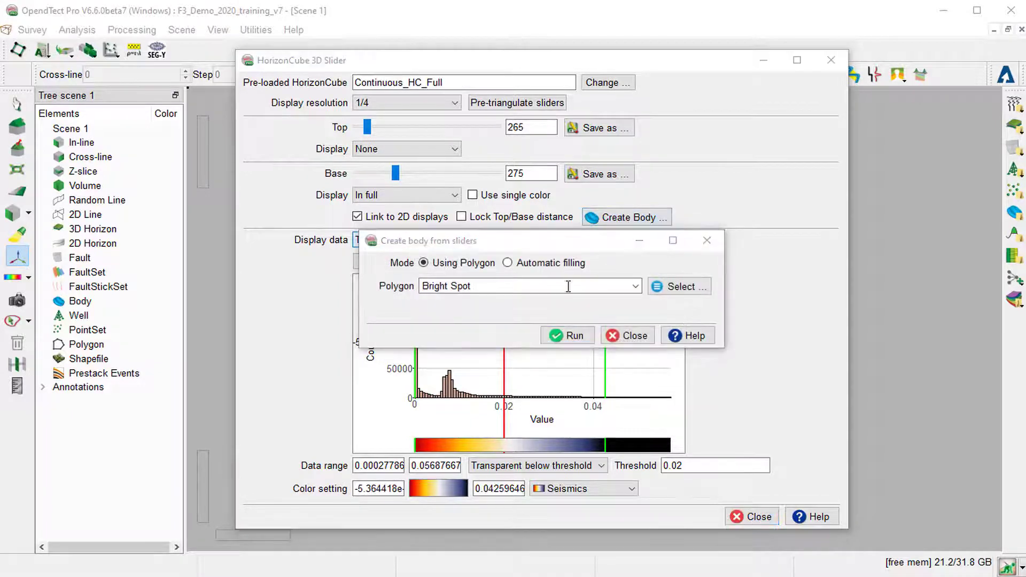
left_click(508, 262)
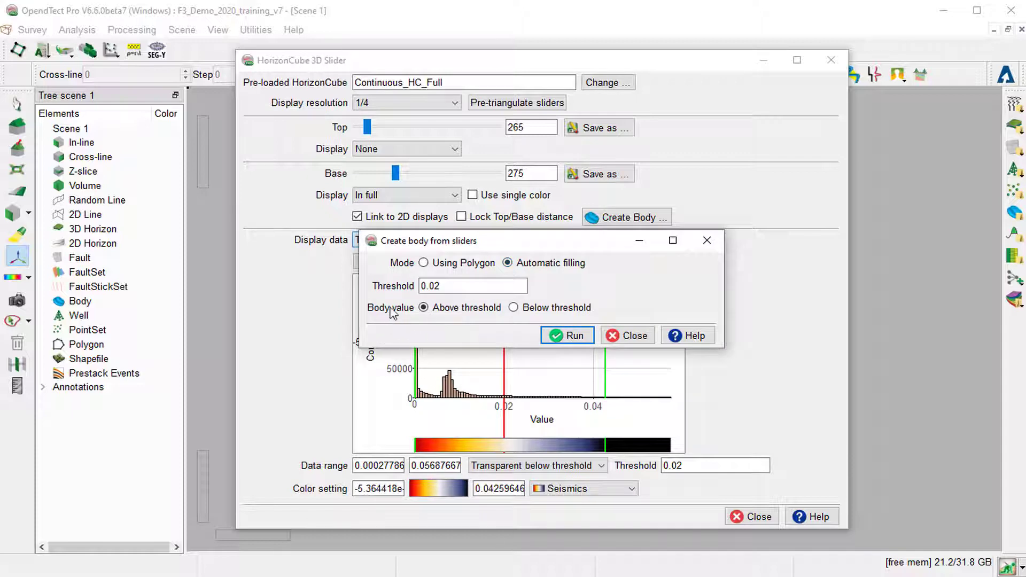
left_click(498, 368)
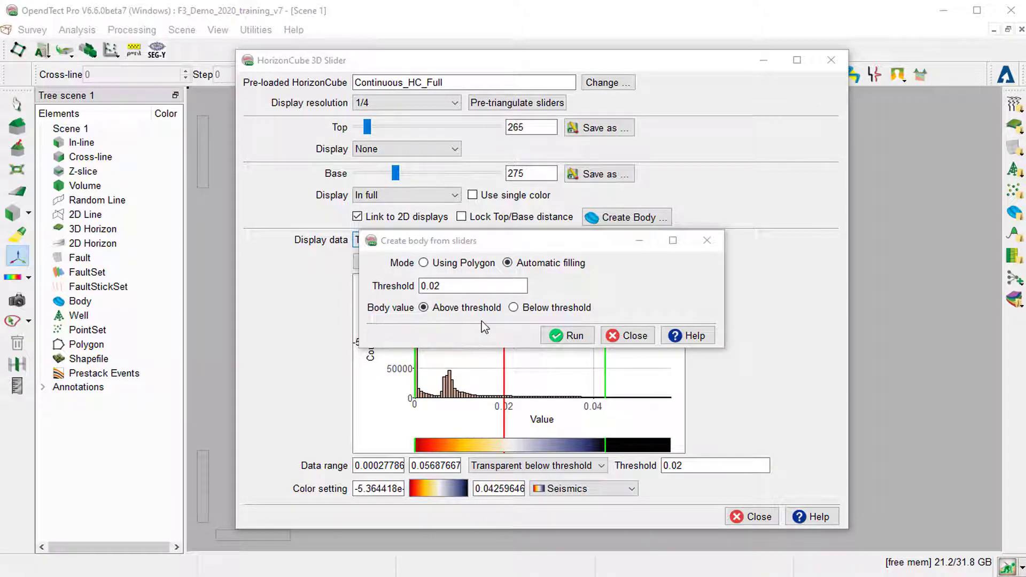
left_click(568, 335)
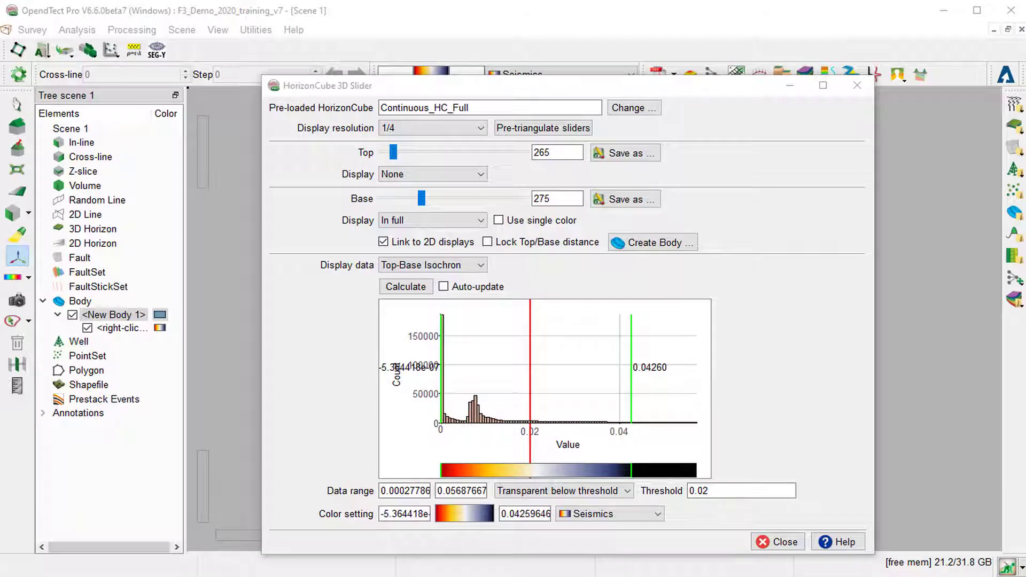
left_click(783, 541)
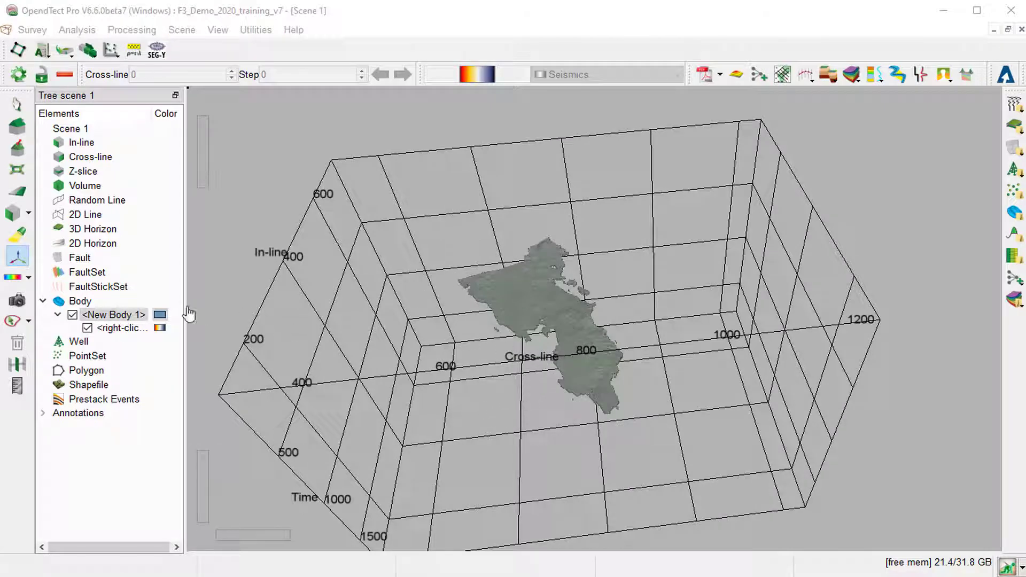
Set the new body's base color to Chartreuse (#aaff00) in its display properties.
right_click(136, 314)
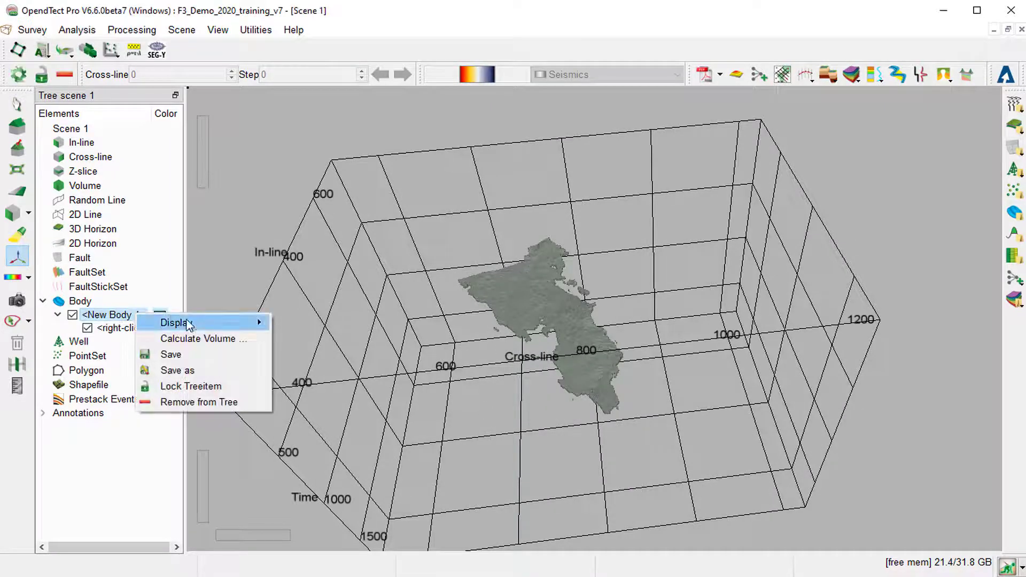
mouse_move(258, 330)
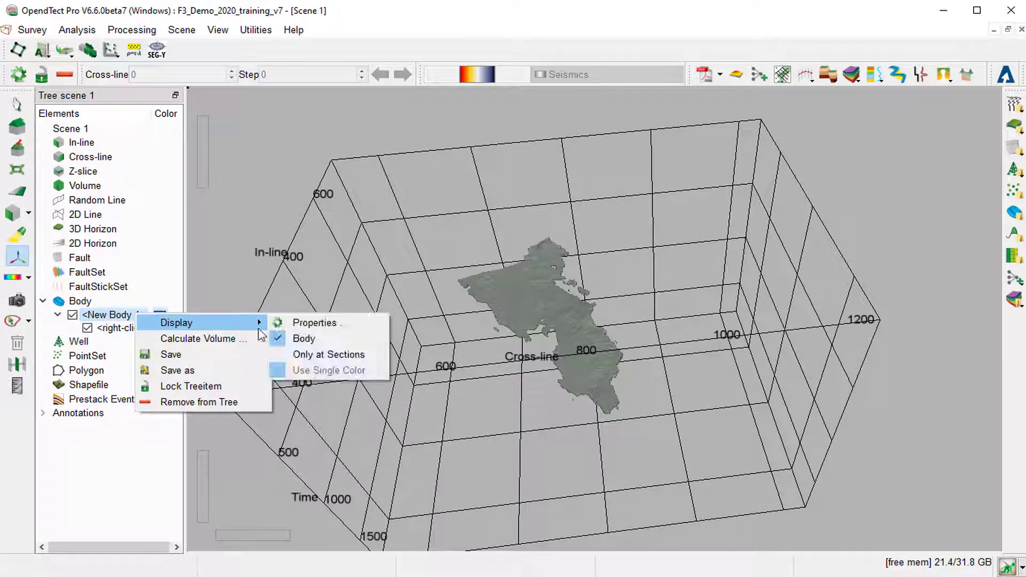
left_click(319, 323)
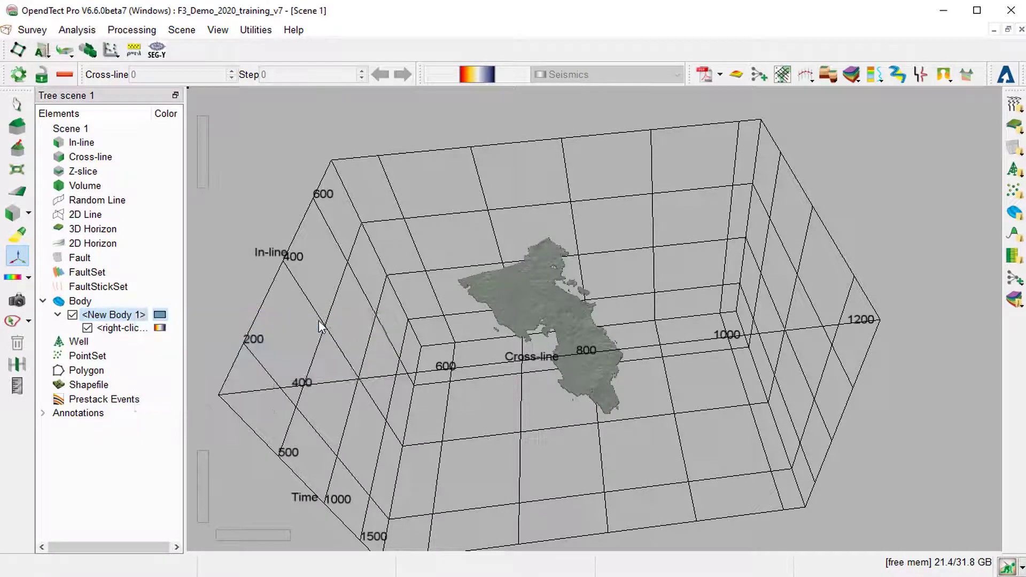
left_click(487, 262)
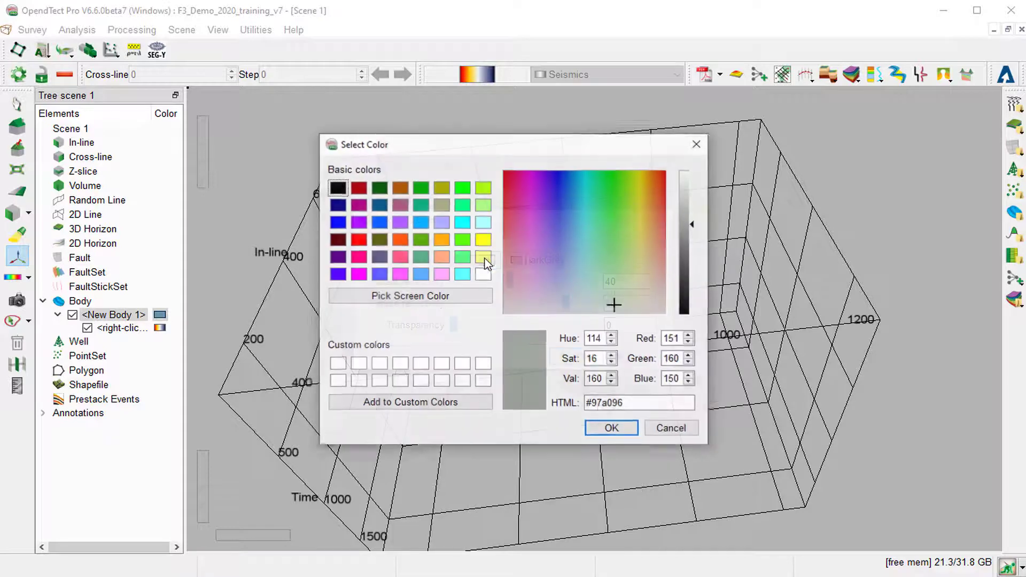
left_click(483, 189)
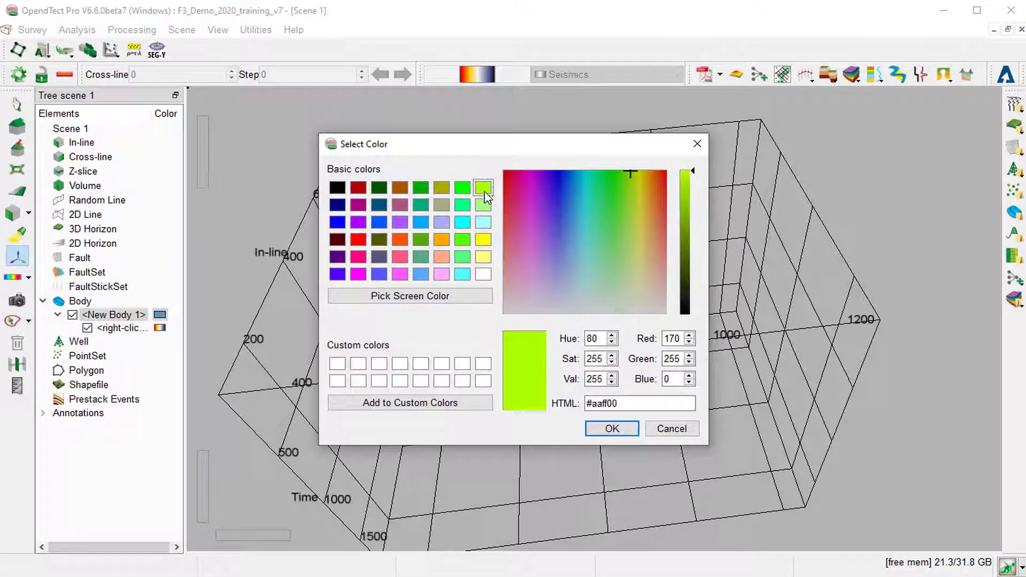
left_click(624, 431)
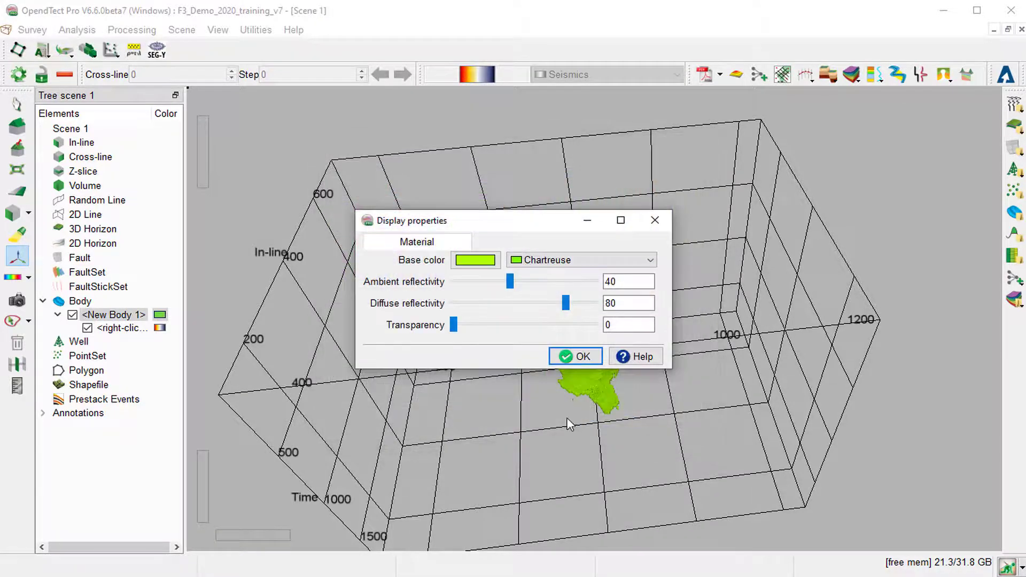
left_click(571, 356)
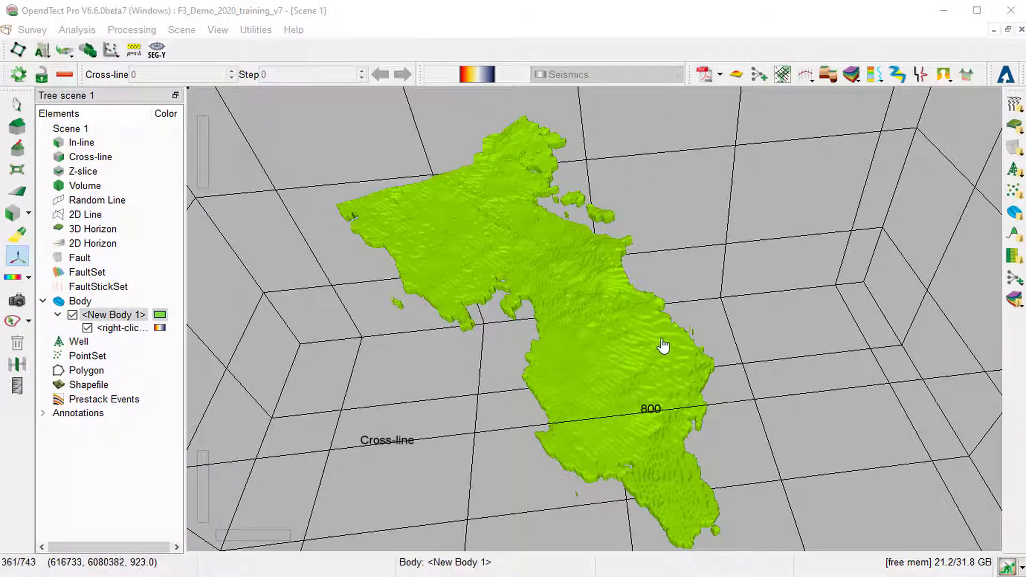
Save the new body under the name Body1_AL.
right_click(106, 317)
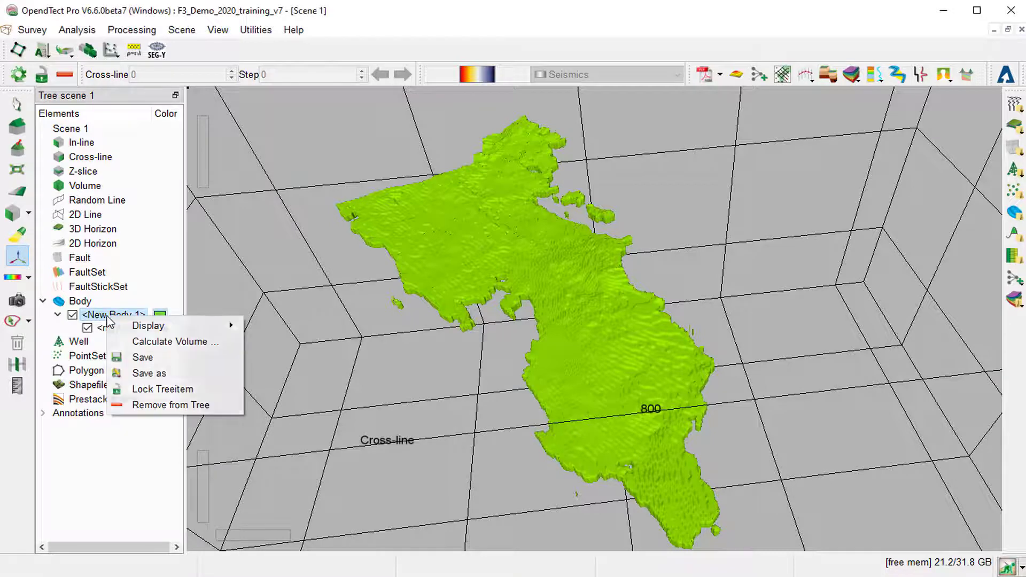
left_click(150, 374)
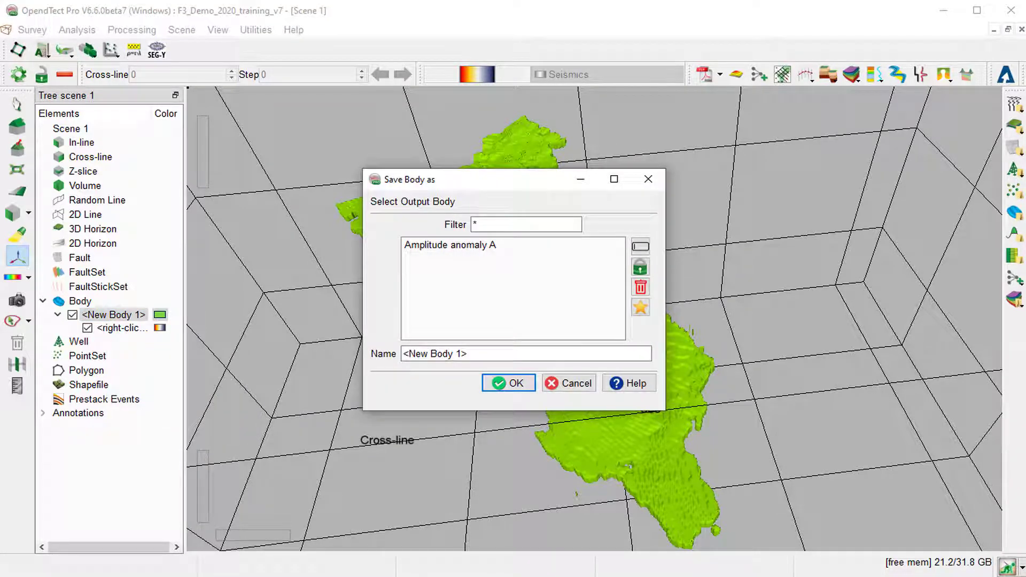
left_click_drag(476, 355, 358, 322)
type("Body1")
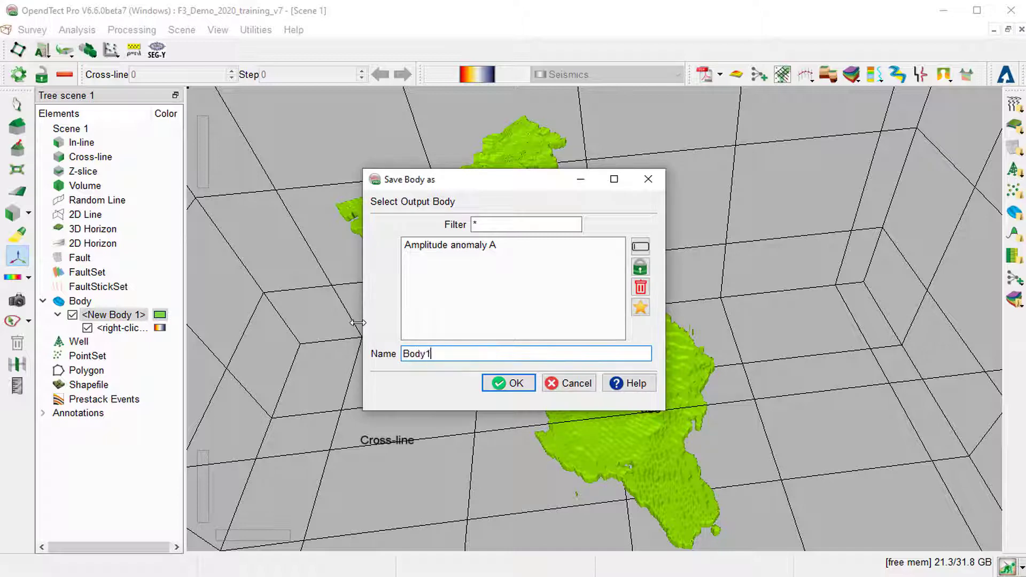
type("_AL")
key("Return")
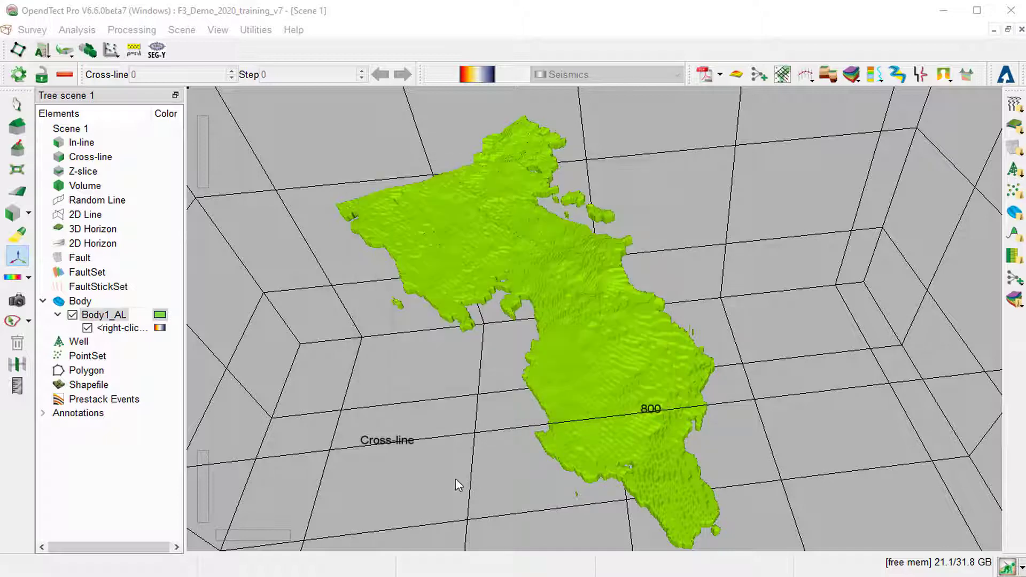